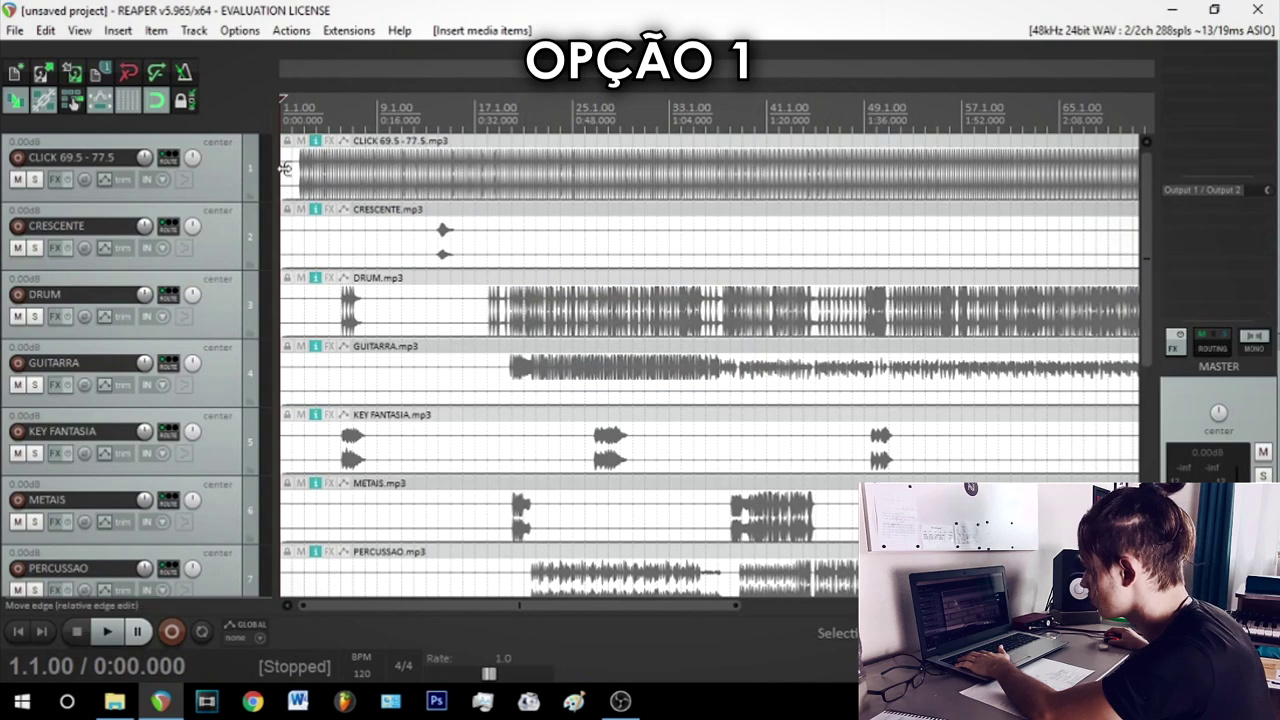
# - Add two empty tracks below the CLICK 69.5 - 77.5 track
pyautogui.moveTo(330, 183); pyautogui.dragTo(300, 180)
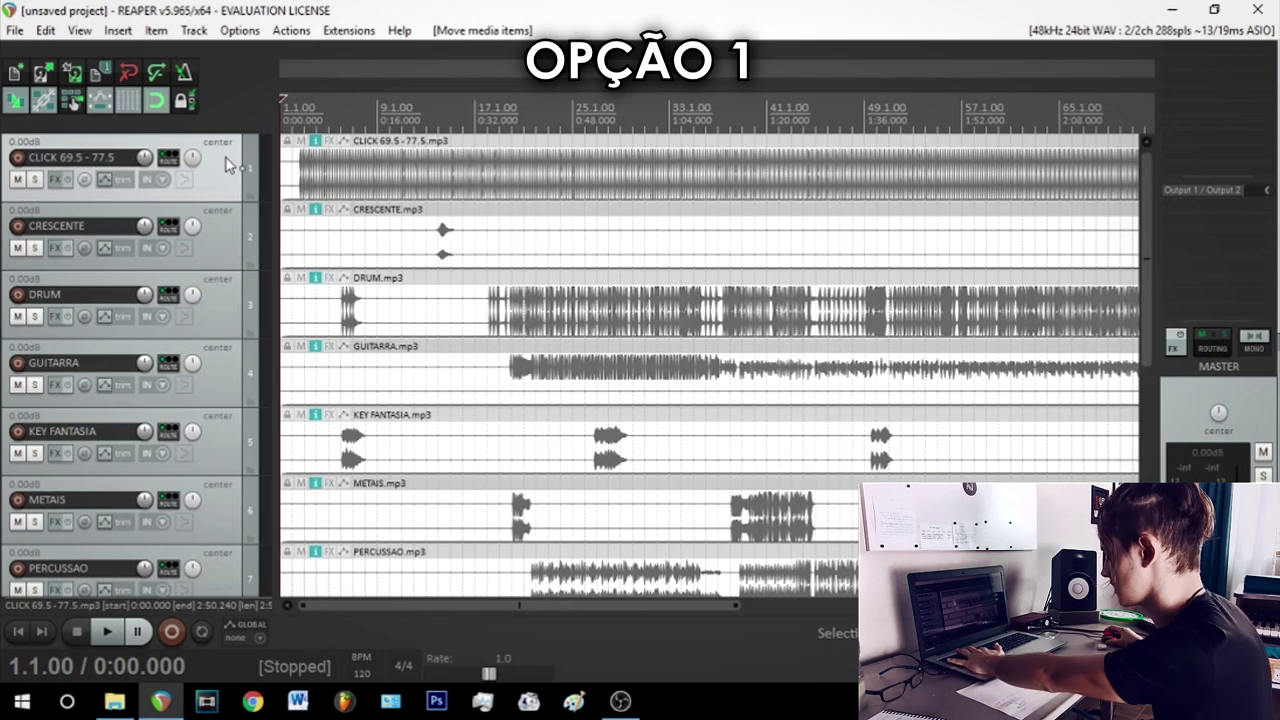
pyautogui.hotkey('ctrl', 't')
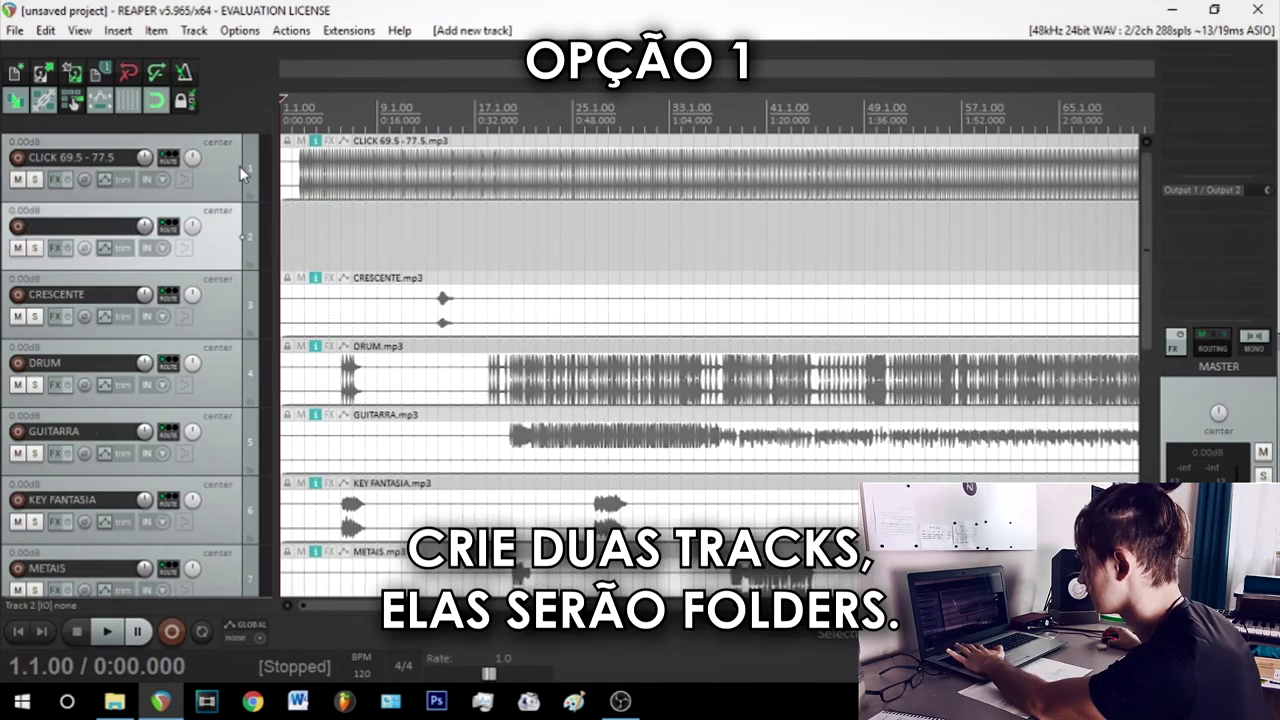
pyautogui.hotkey('ctrl', 't')
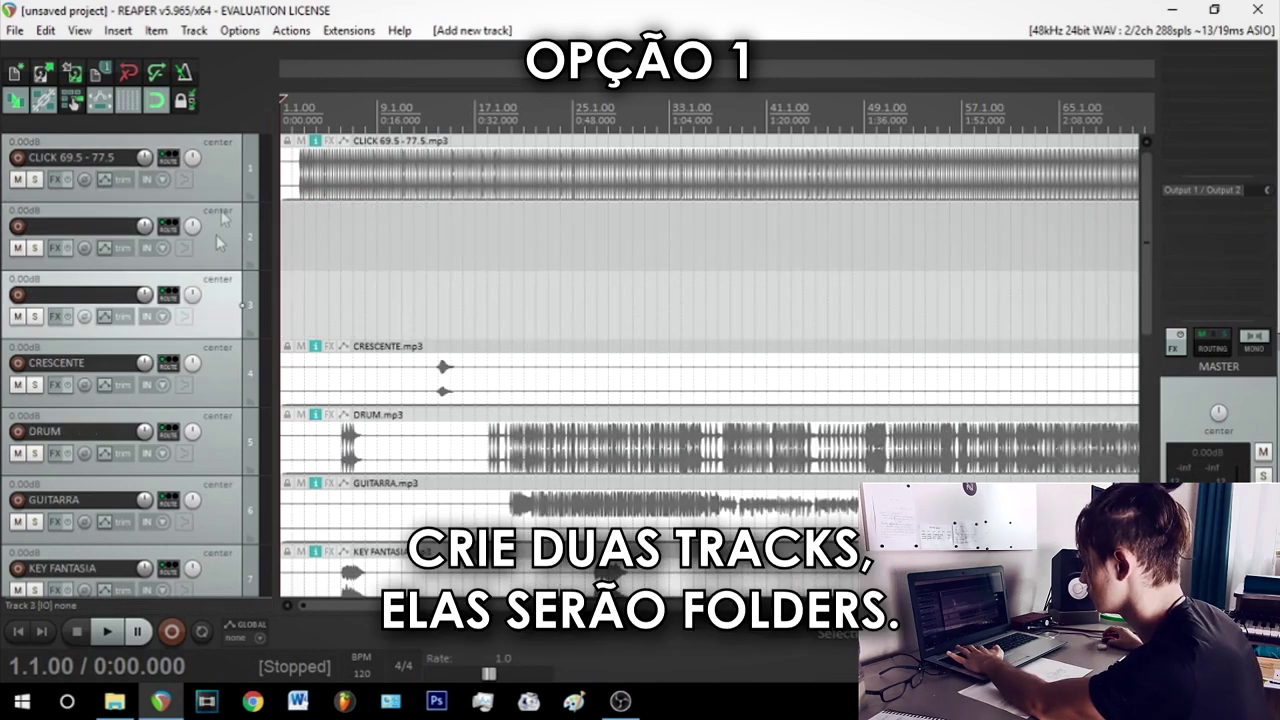
# - Name the two new empty tracks CLICK E GUIA and VS
pyautogui.click(191, 255)
pyautogui.doubleClick(70, 226)
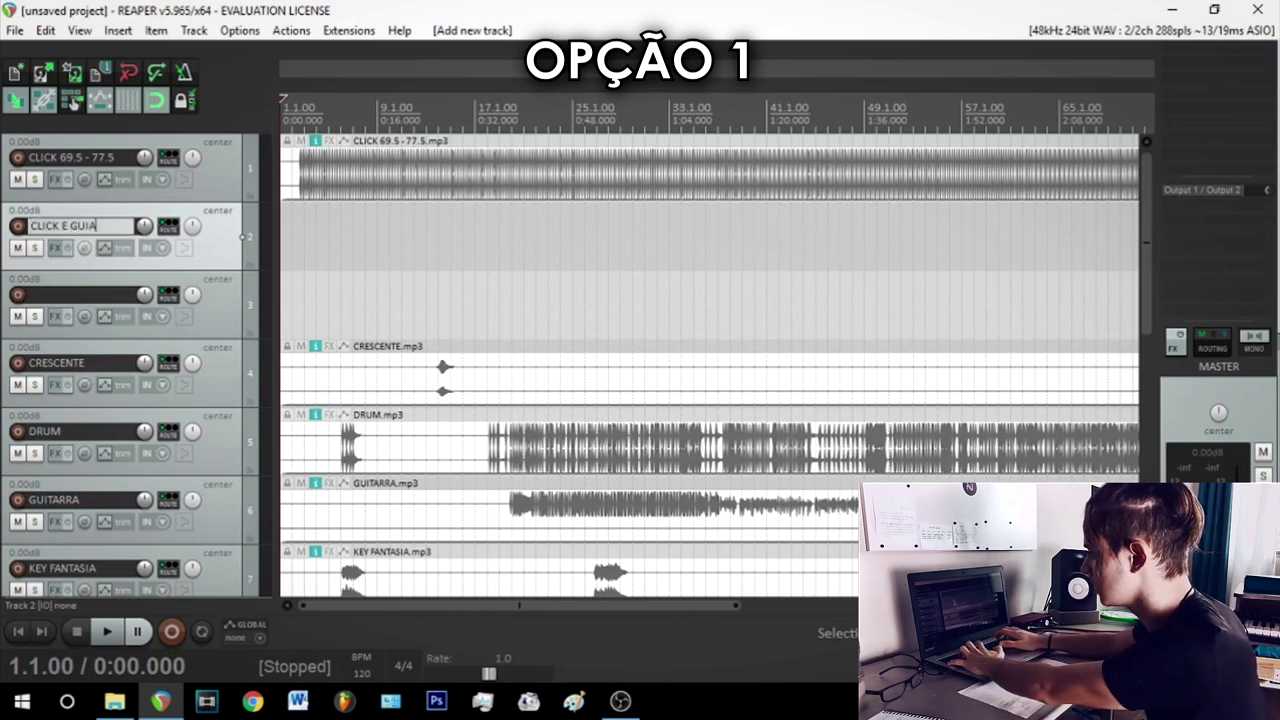
pyautogui.press('Return')
pyautogui.doubleClick(56, 292)
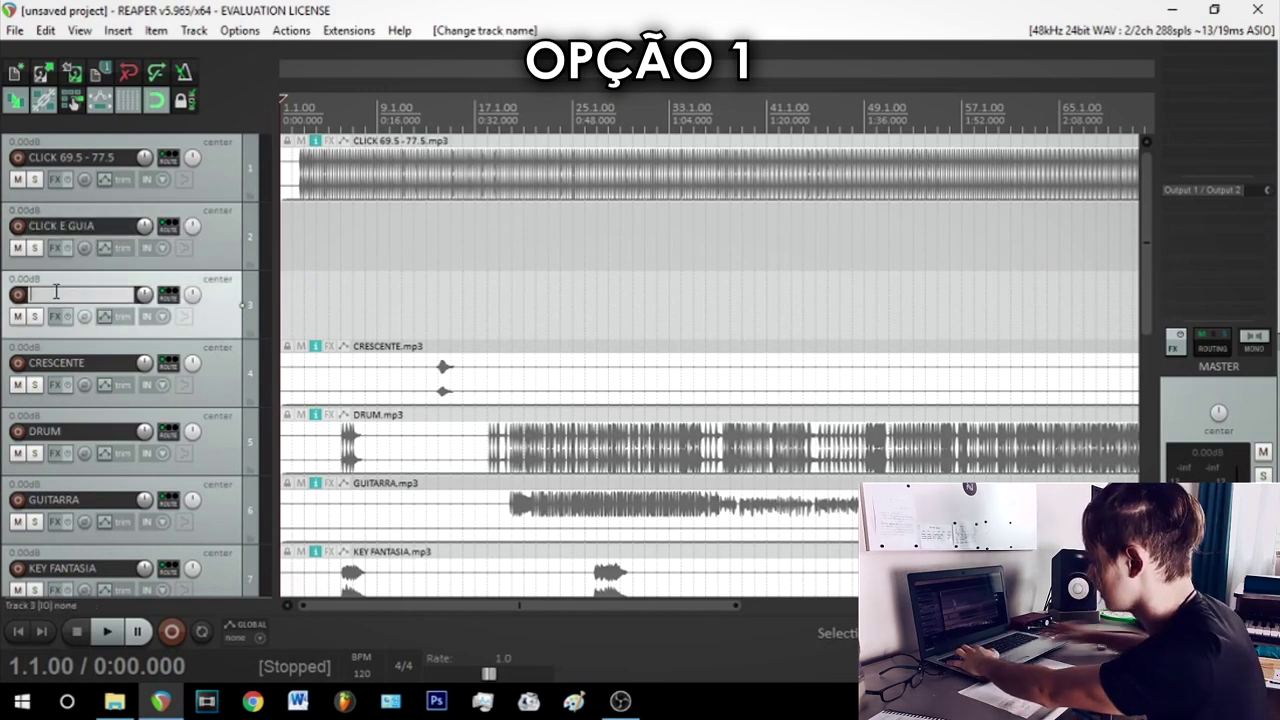
pyautogui.write('VS')
pyautogui.press('Return')
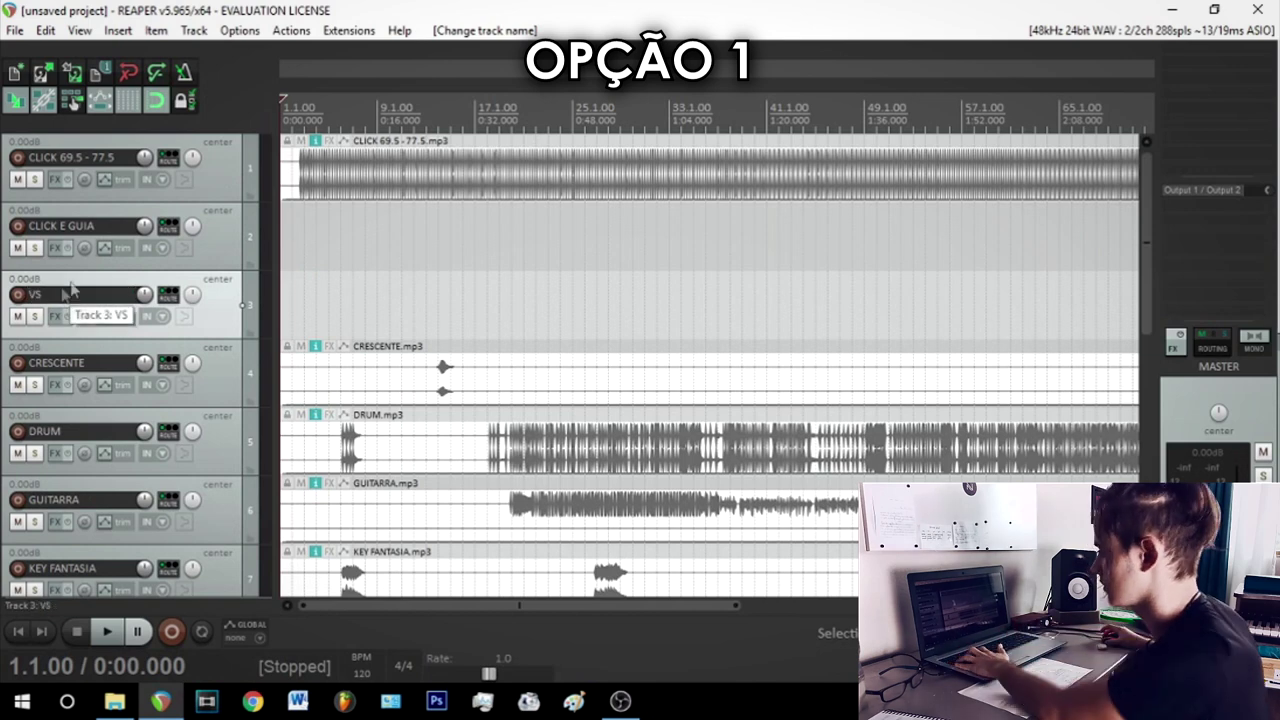
# - Move CLICK E GUIA above the click track and make it a compacted folder containing only CLICK 69.5 - 77.5
pyautogui.moveTo(207, 254); pyautogui.dragTo(226, 178)
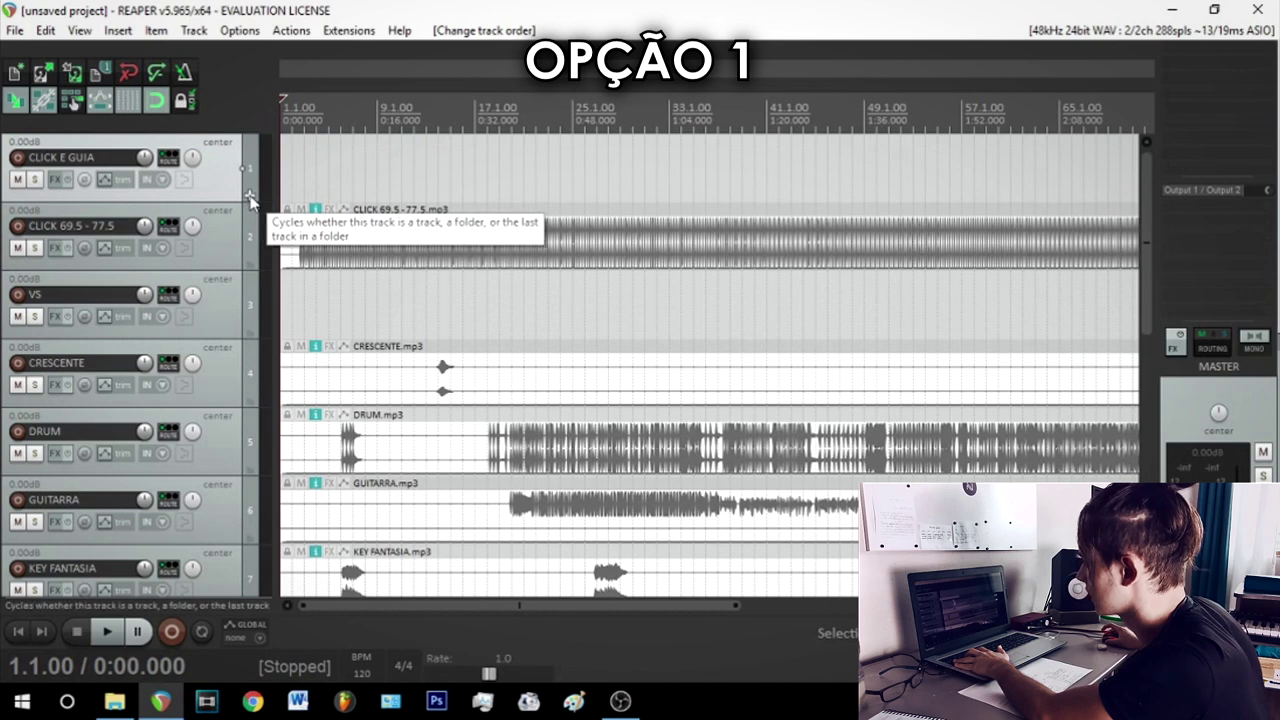
pyautogui.click(250, 199)
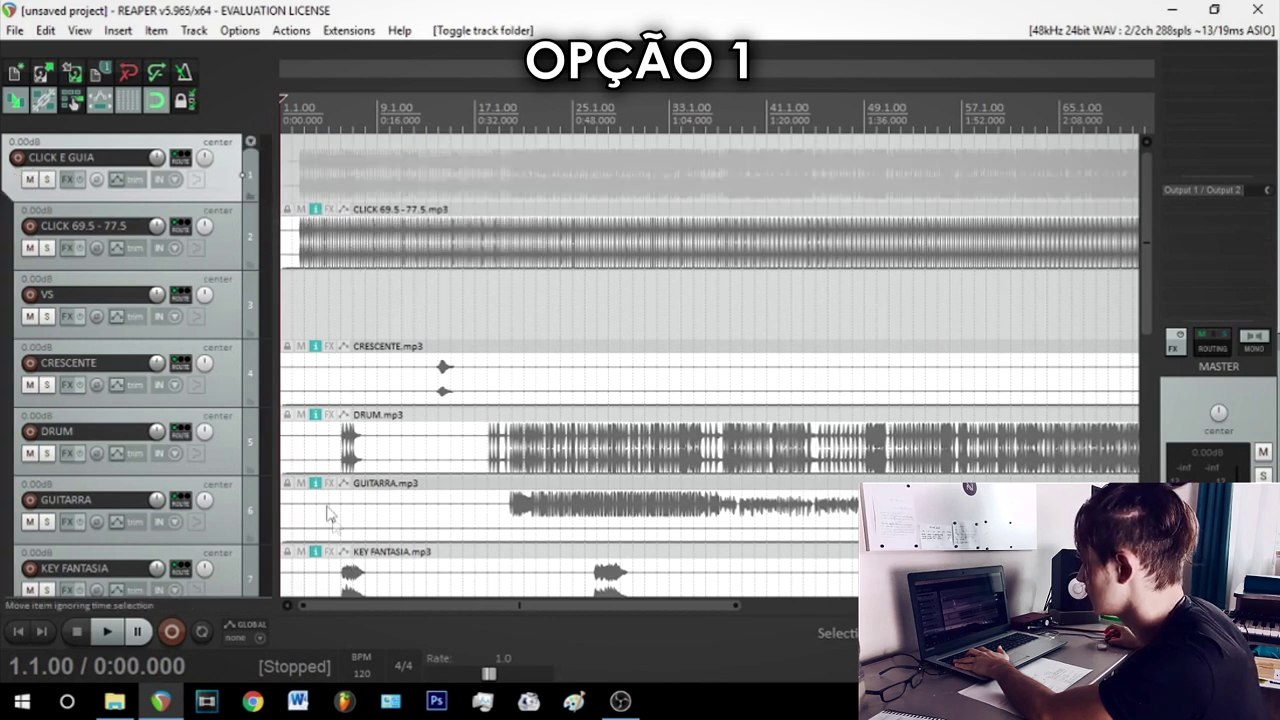
pyautogui.click(233, 296)
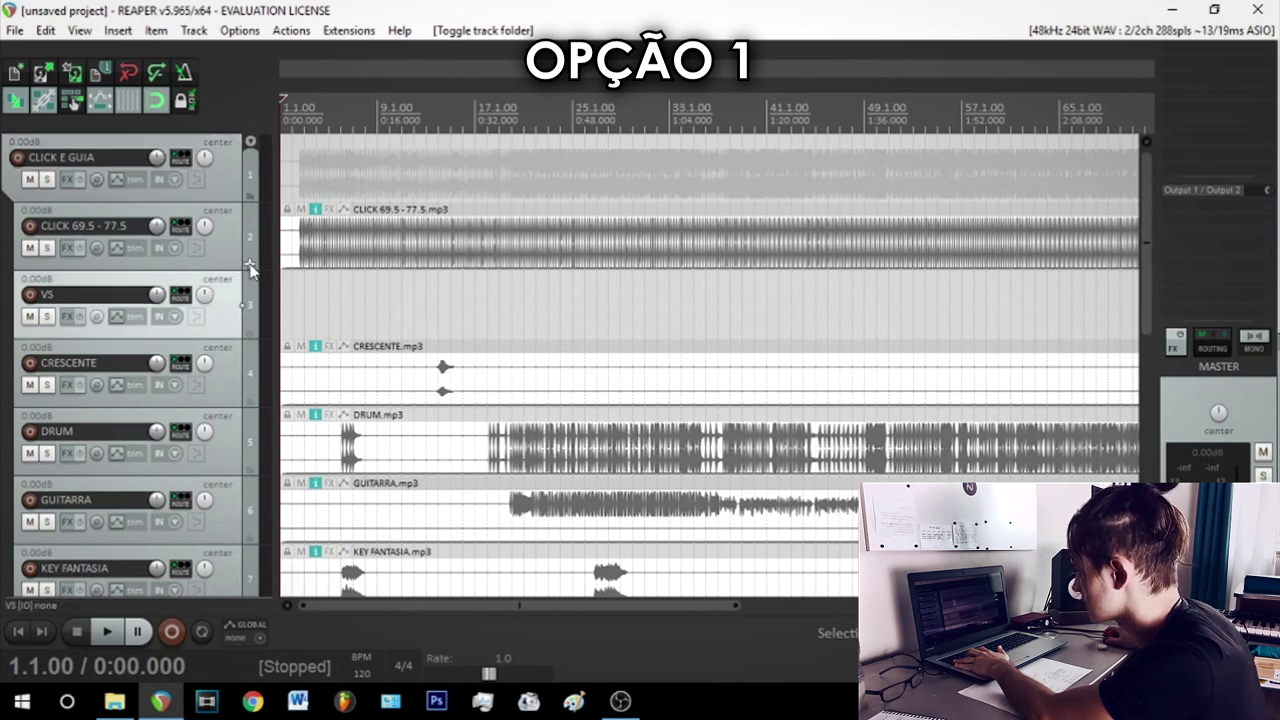
pyautogui.click(251, 266)
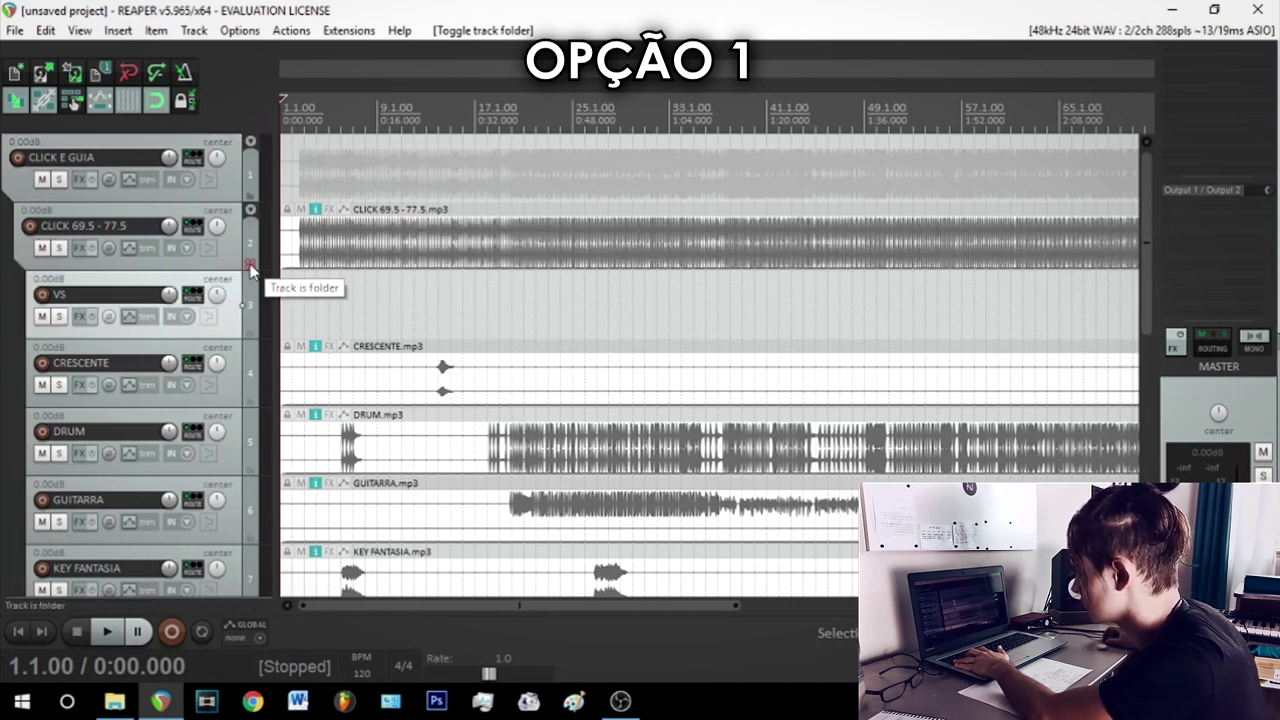
pyautogui.click(251, 266)
pyautogui.click(250, 142)
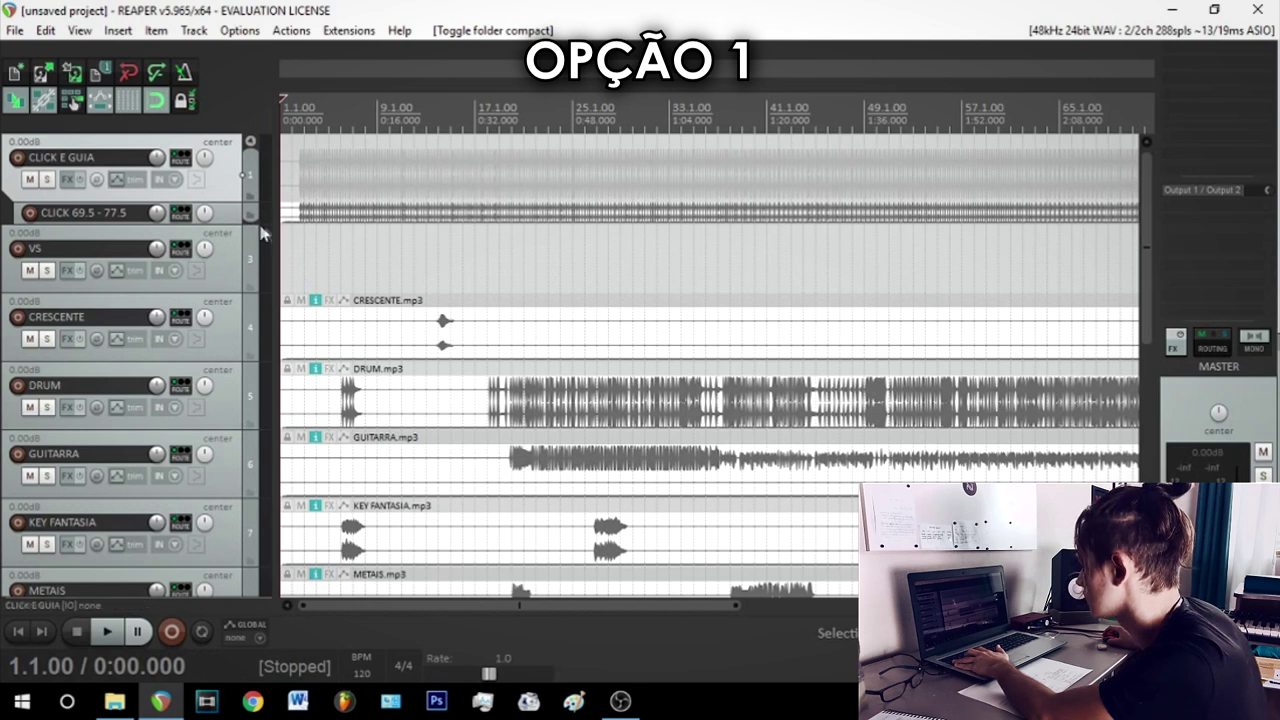
# - Turn the VS track into a folder that holds all the instrument tracks from CRESCENTE to VOZ
pyautogui.click(236, 258)
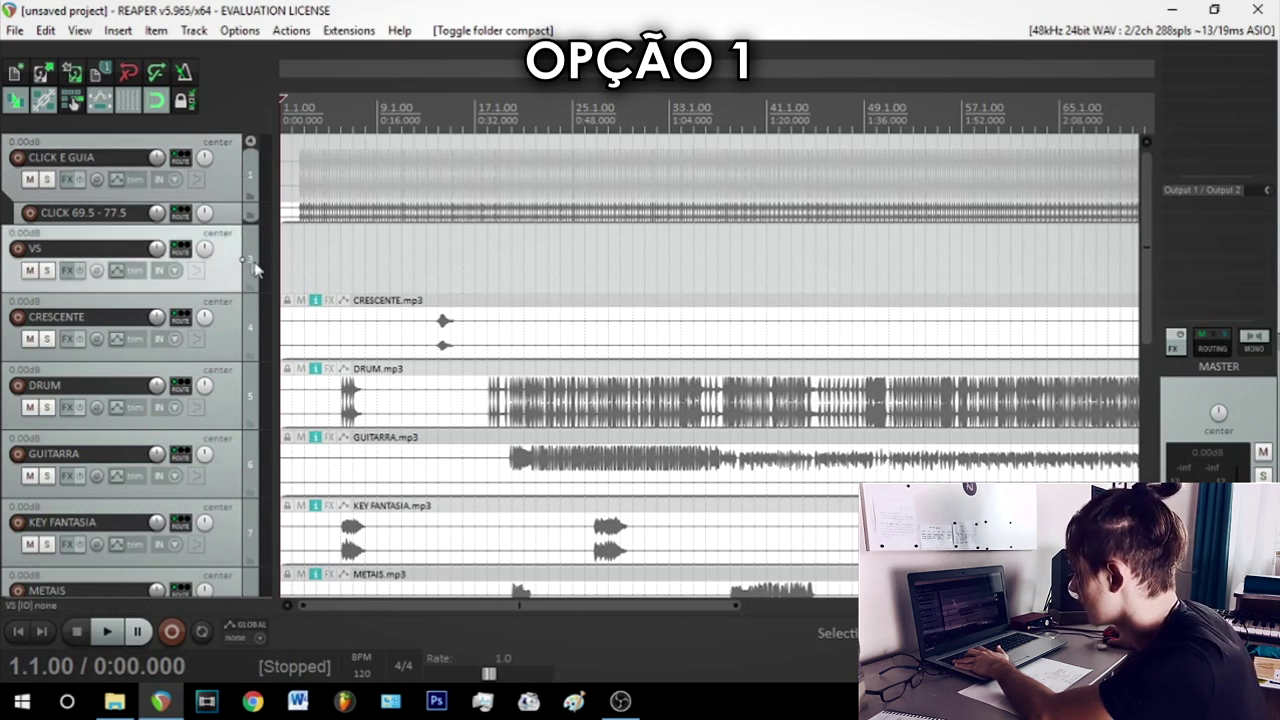
pyautogui.click(247, 288)
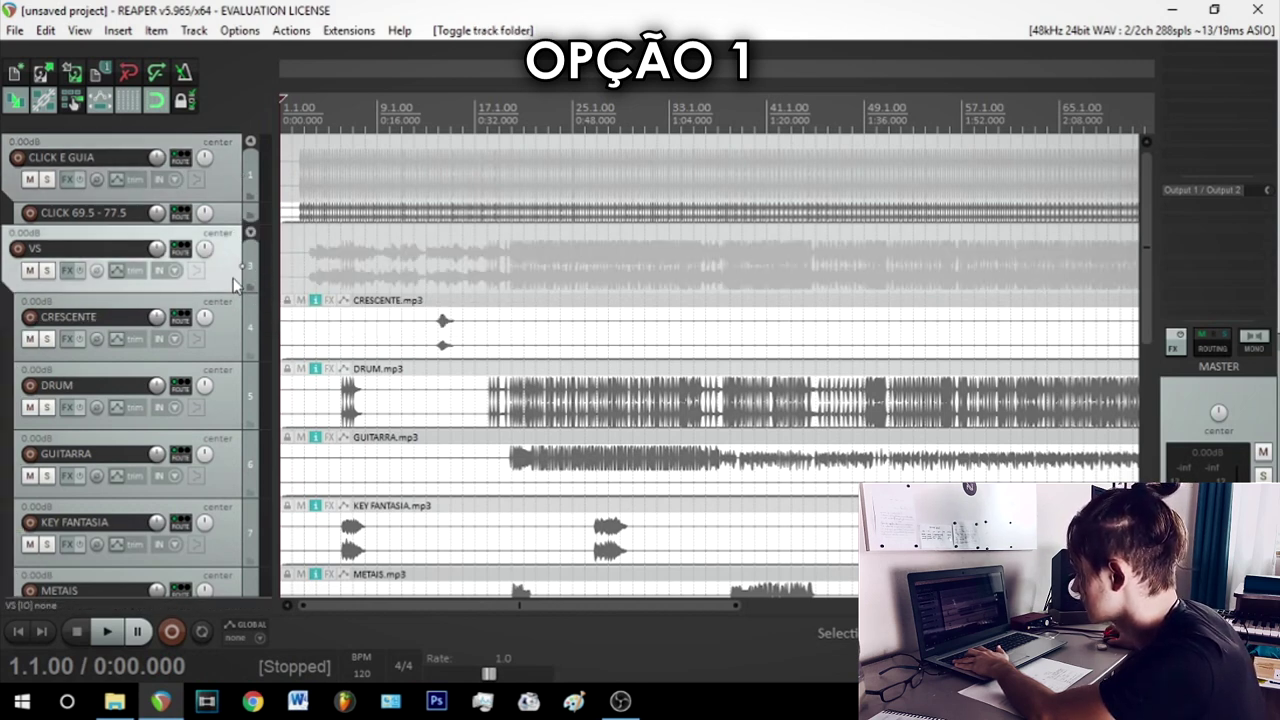
pyautogui.scroll(-5, 228, 266)
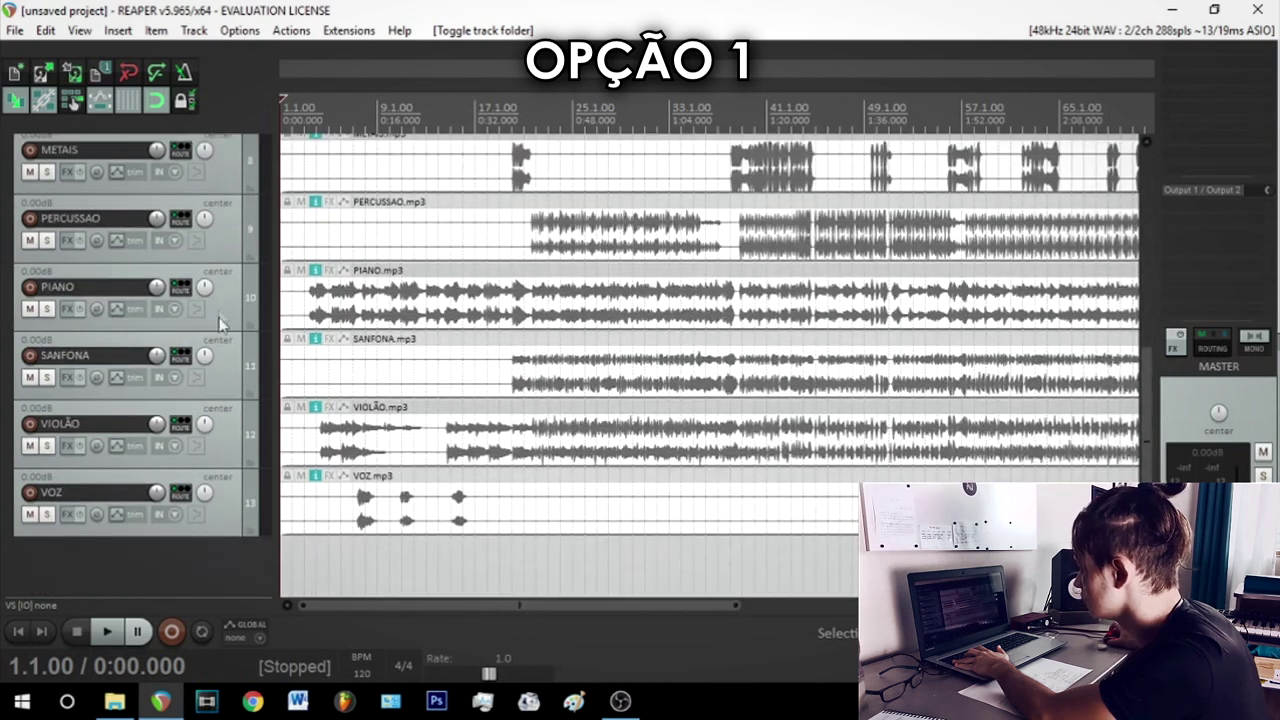
pyautogui.scroll(5, 234, 452)
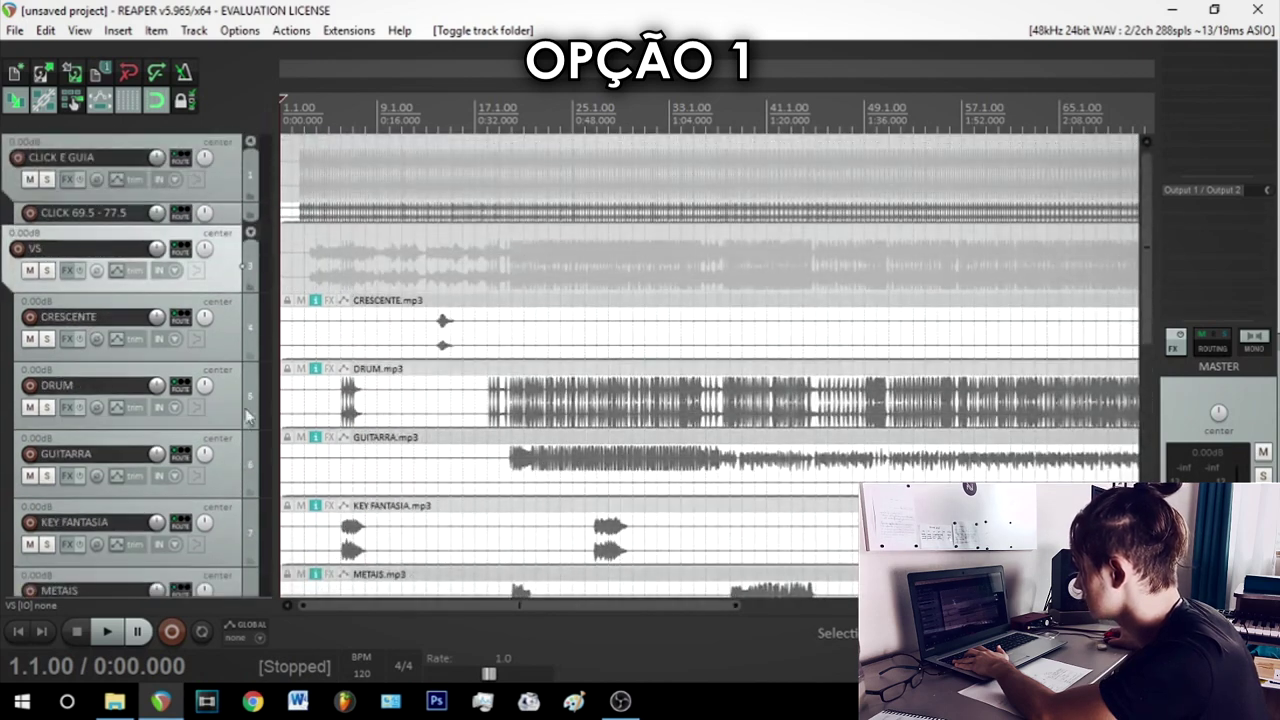
# - Collapse the VS and CLICK E GUIA folders down to their parent tracks, and expand both to full height again
pyautogui.click(250, 234)
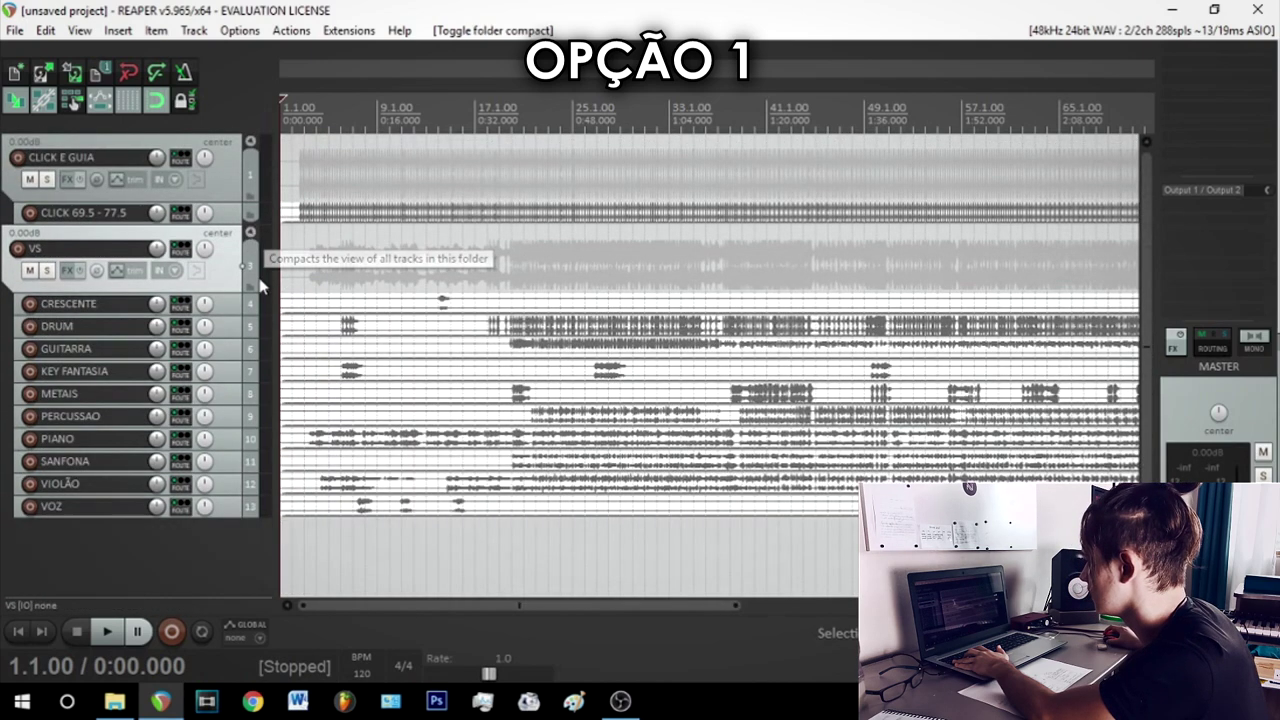
pyautogui.click(250, 234)
pyautogui.click(250, 141)
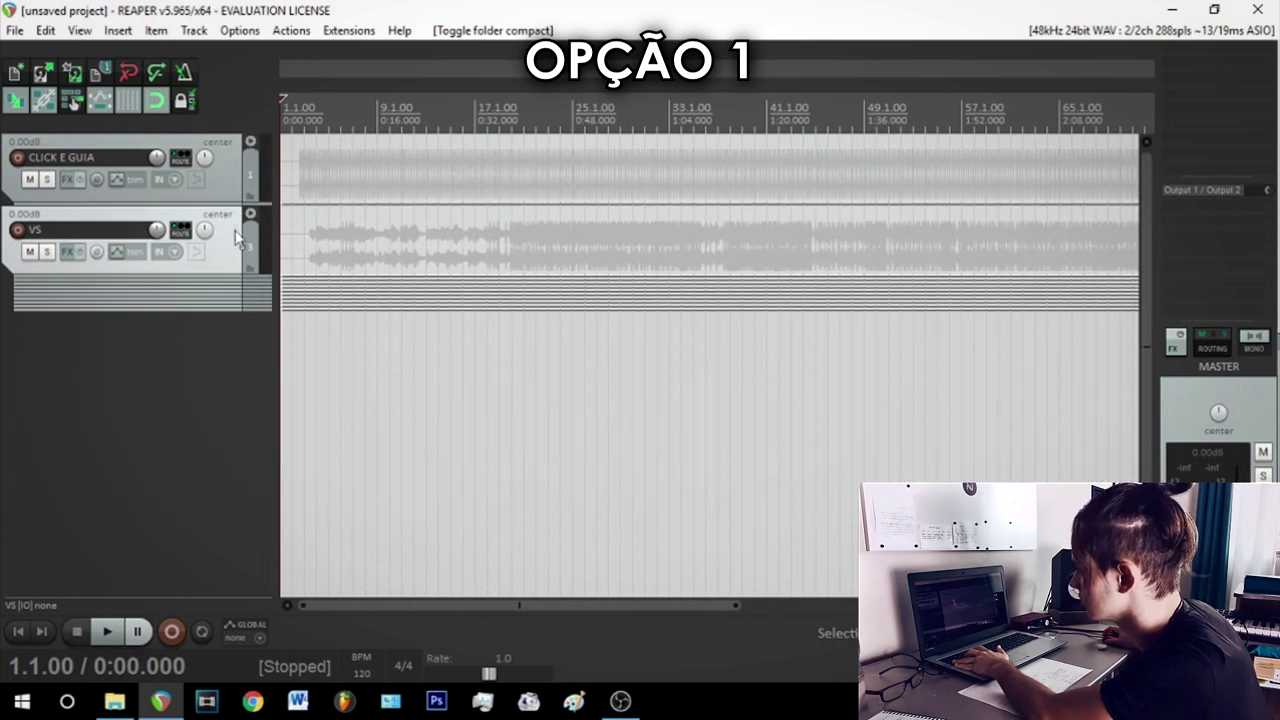
pyautogui.click(235, 157)
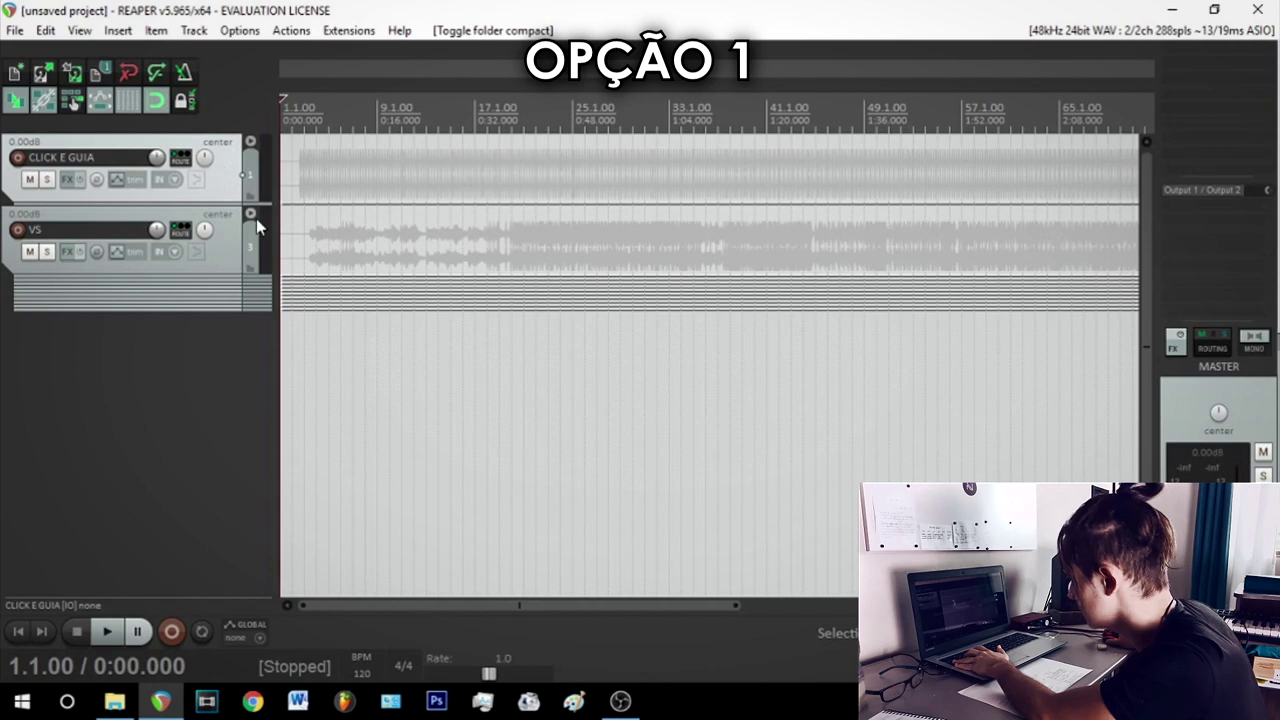
pyautogui.click(250, 213)
pyautogui.click(250, 141)
# - Pan the CLICK E GUIA folder 100% left and the VS folder 100% right, keeping the CLICK E GUIA volume at 0.00 dB
pyautogui.click(157, 156)
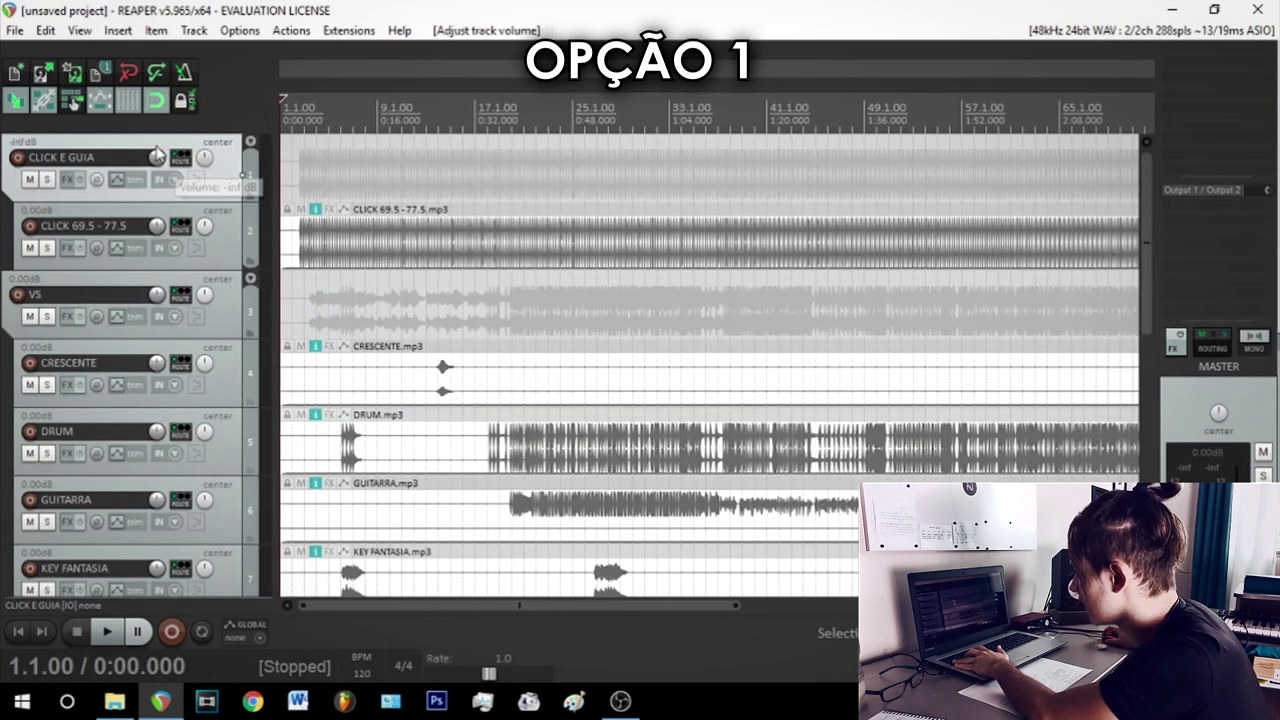
pyautogui.doubleClick(157, 156)
pyautogui.moveTo(204, 157); pyautogui.dragTo(207, 186)
pyautogui.moveTo(205, 305)
pyautogui.mouseDown()
pyautogui.moveTo(206, 292)
pyautogui.moveTo(210, 305)
pyautogui.moveTo(223, 294)
pyautogui.mouseUp()
pyautogui.click(226, 303)
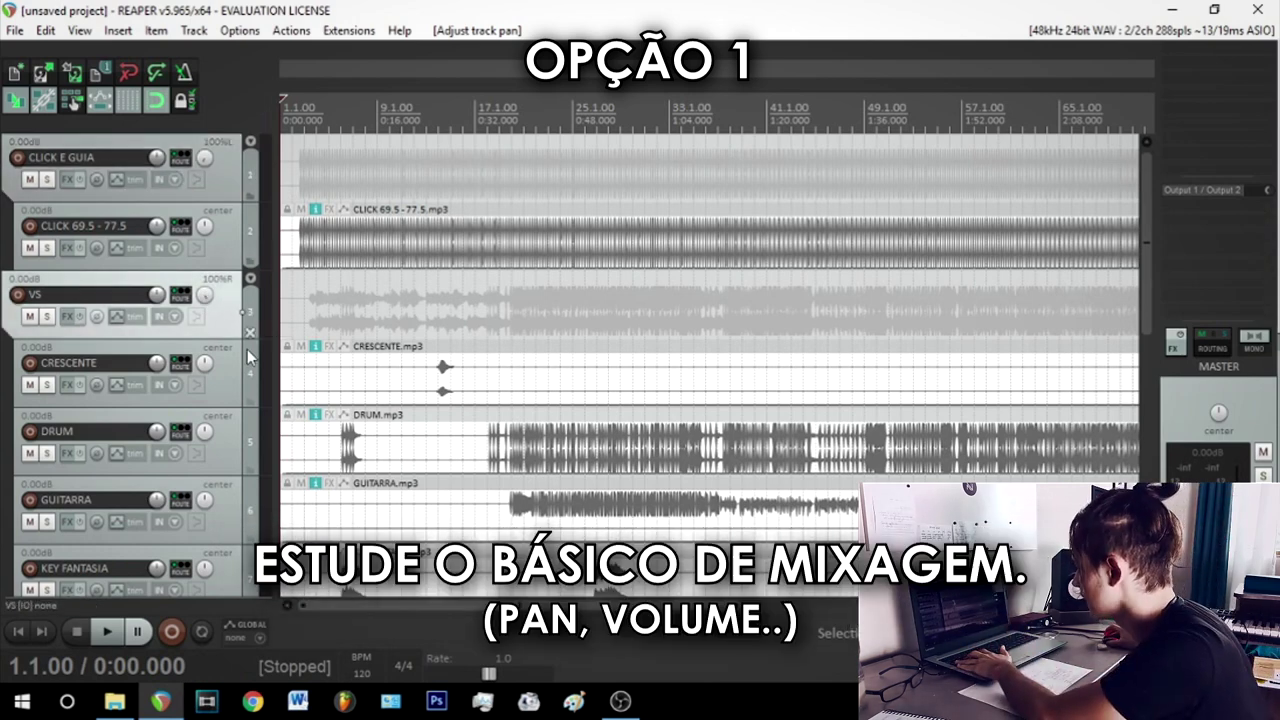
# - Try muting the GUITARRA track inside the VS folder, and unmute it again
pyautogui.scroll(-8, 248, 252)
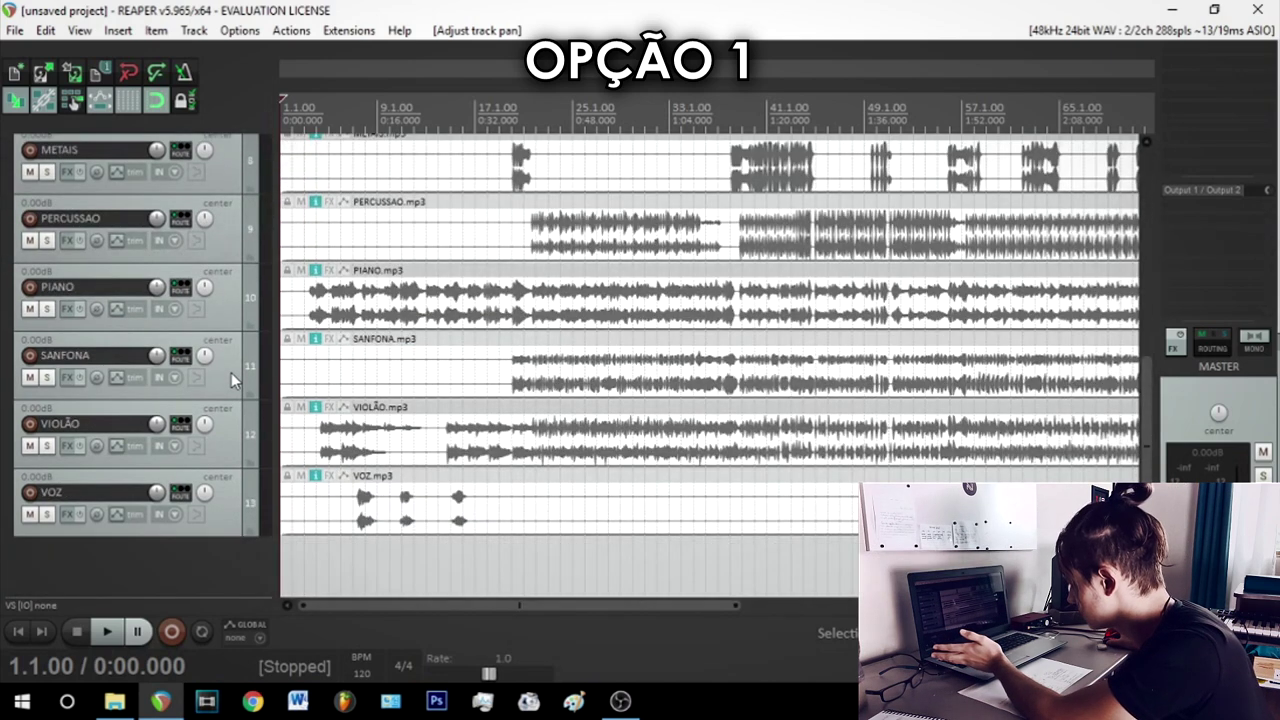
pyautogui.scroll(6, 235, 450)
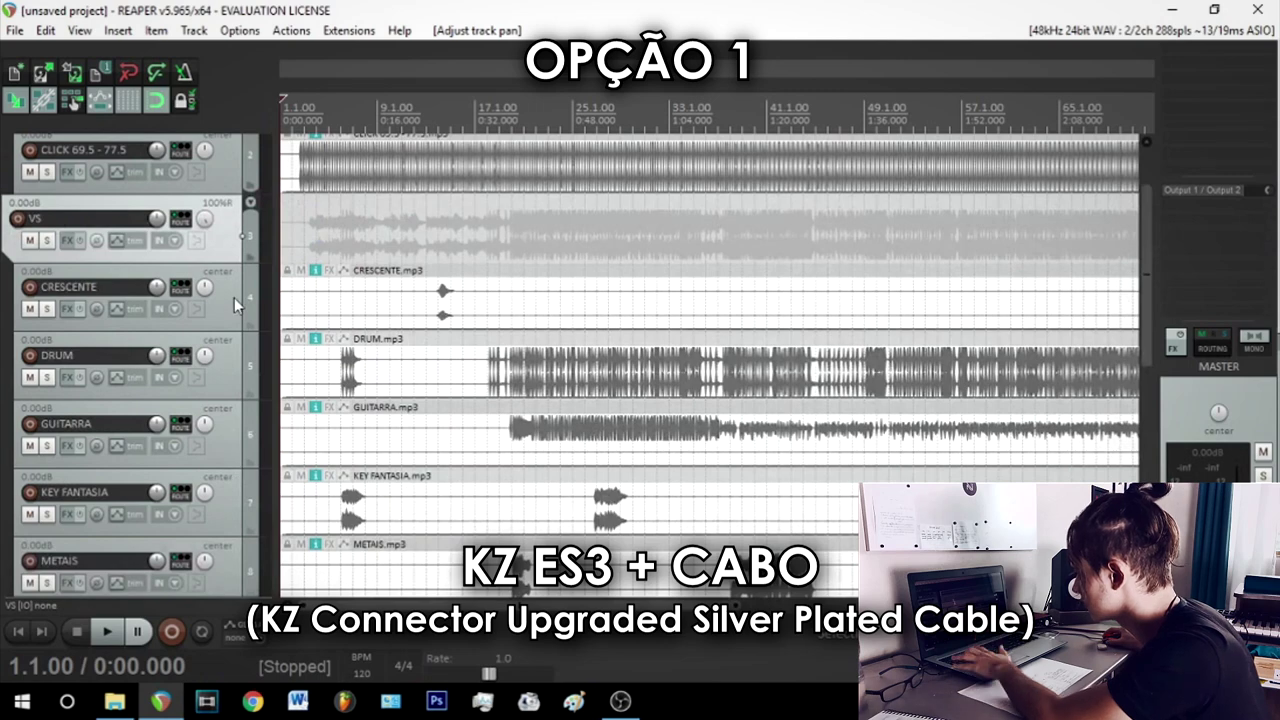
pyautogui.scroll(-6, 234, 297)
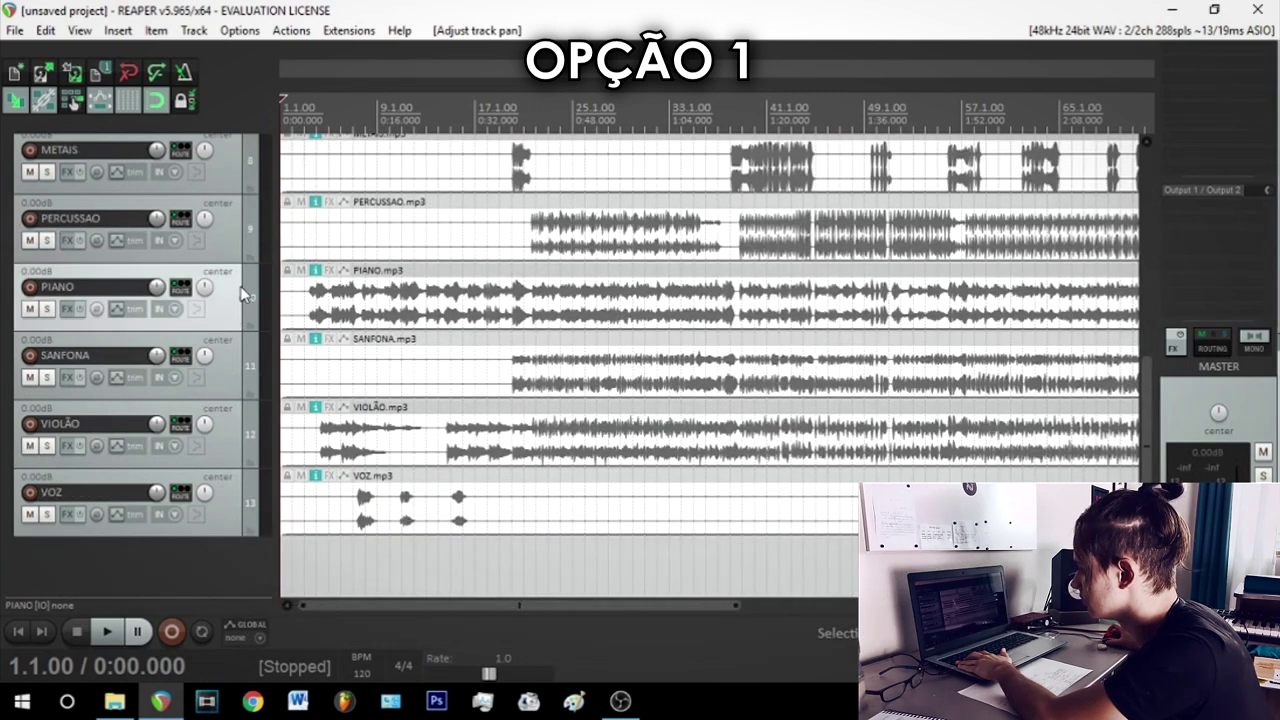
pyautogui.scroll(5, 233, 316)
pyautogui.click(232, 371)
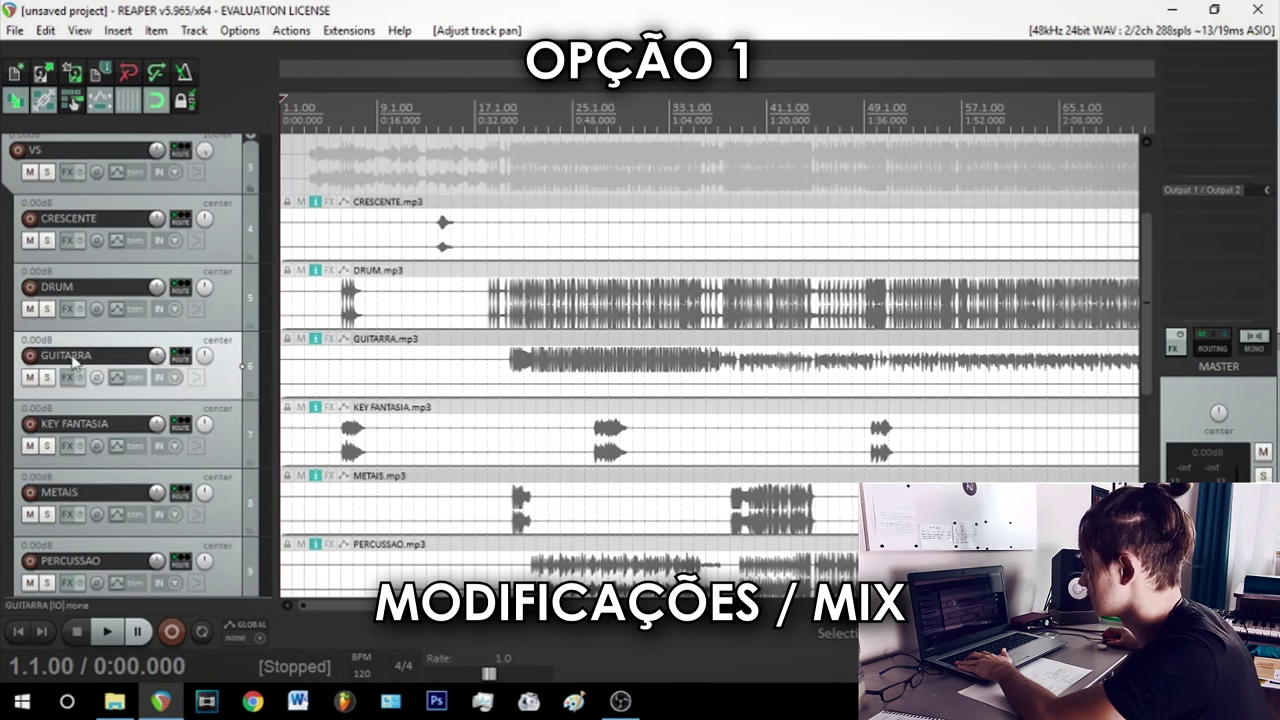
pyautogui.click(30, 377)
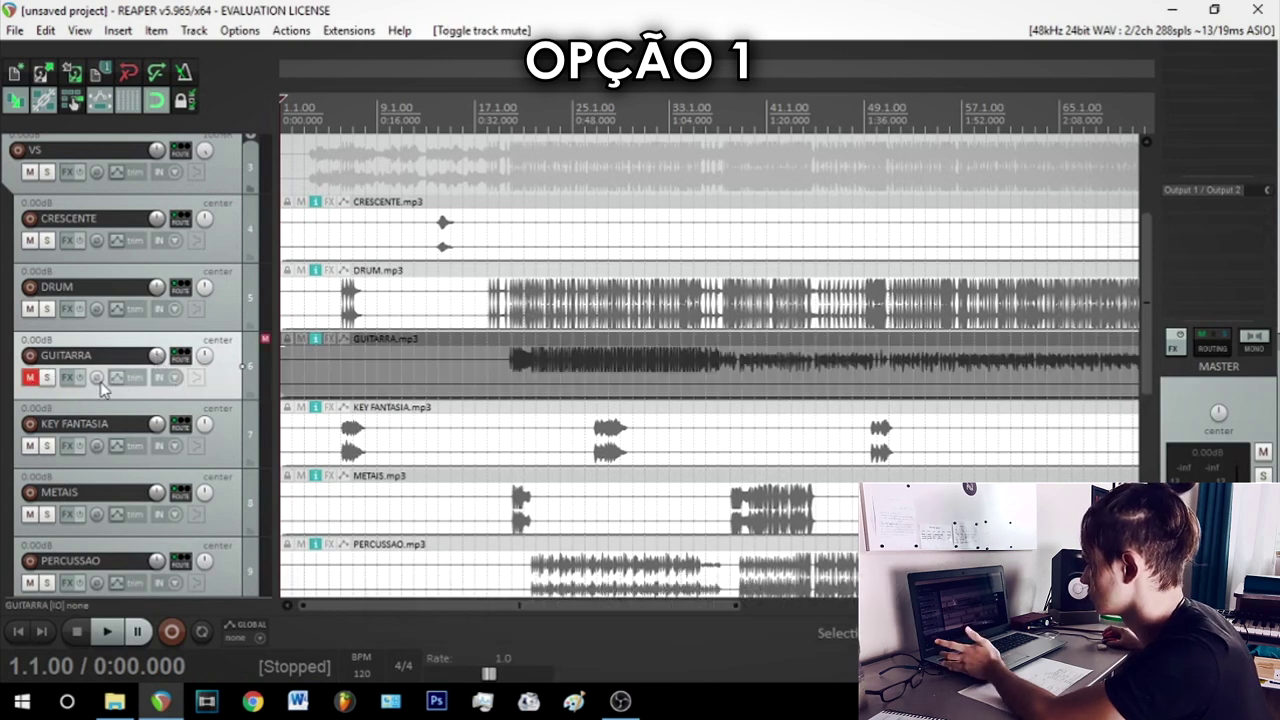
pyautogui.click(29, 378)
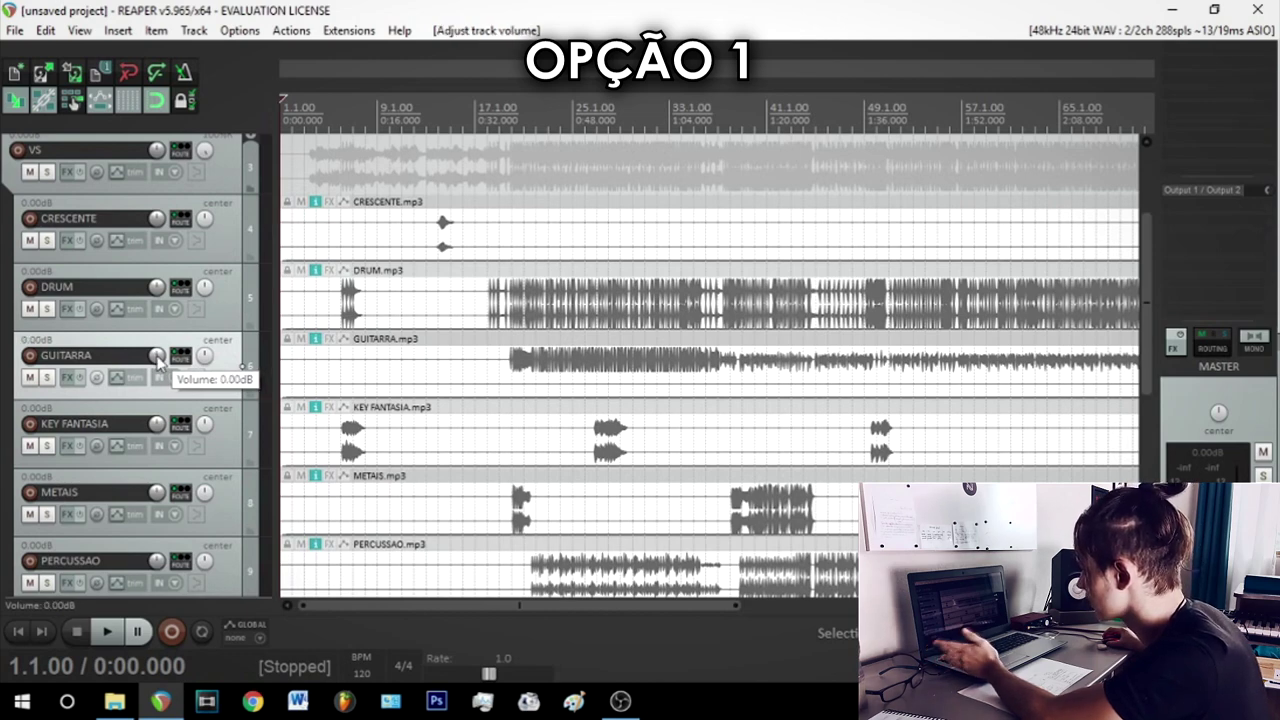
pyautogui.scroll(3, 363, 161)
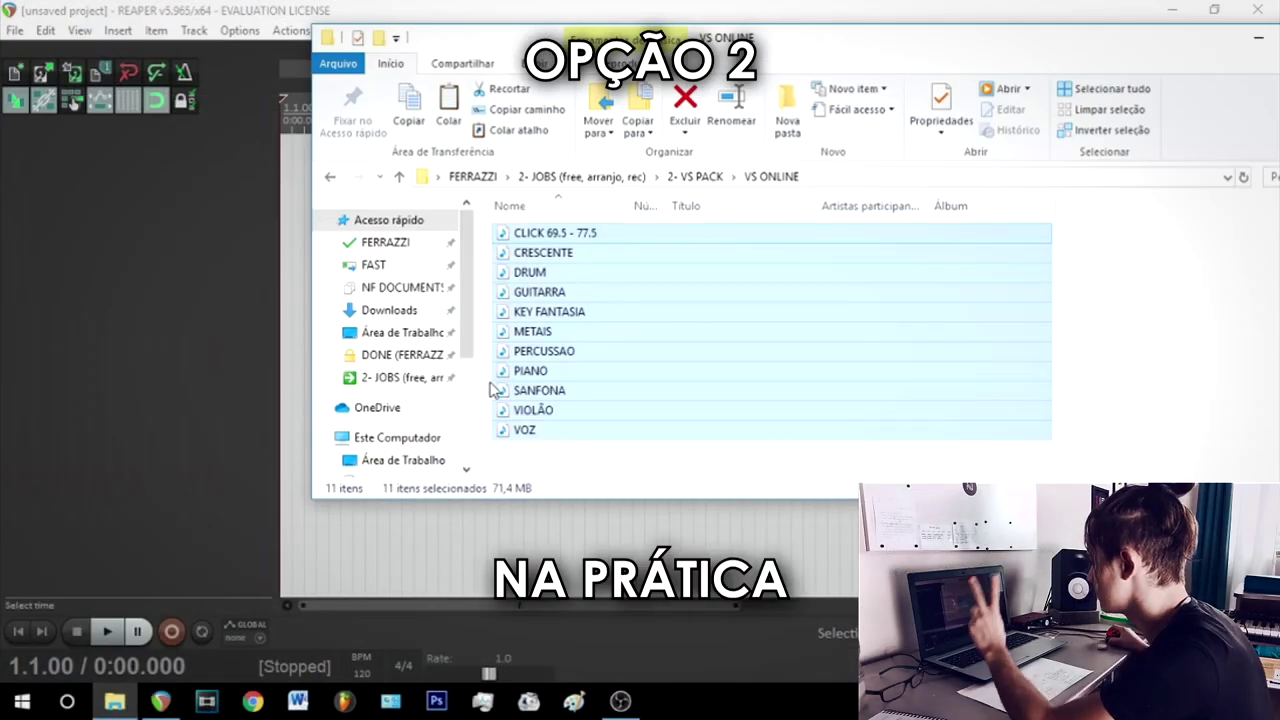
# - Import all eleven selected audio files from the VS ONLINE folder onto separate tracks at the project start
pyautogui.moveTo(582, 238); pyautogui.dragTo(305, 168)
pyautogui.click(580, 377)
pyautogui.hotkey('ctrl', 'z')
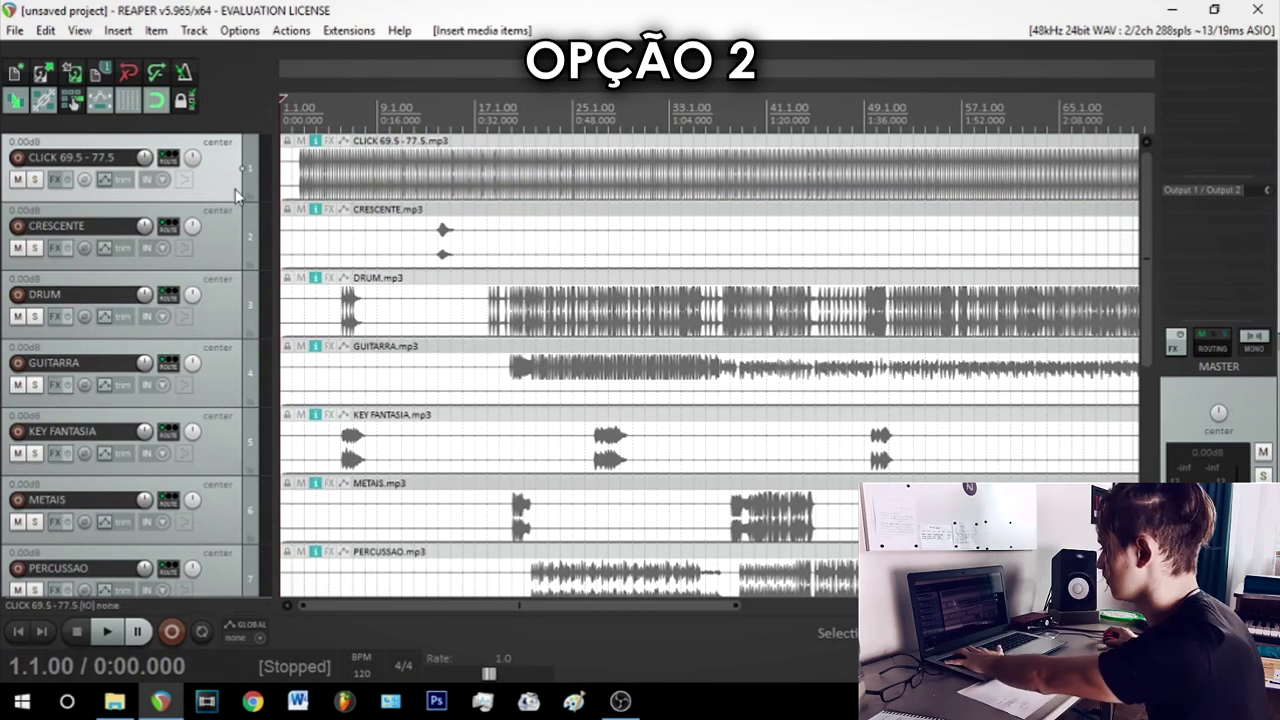
# - Add two empty tracks below the click track and move the first one above CLICK 69.5 - 77.5
pyautogui.hotkey('ctrl', 't')
pyautogui.hotkey('ctrl', 't')
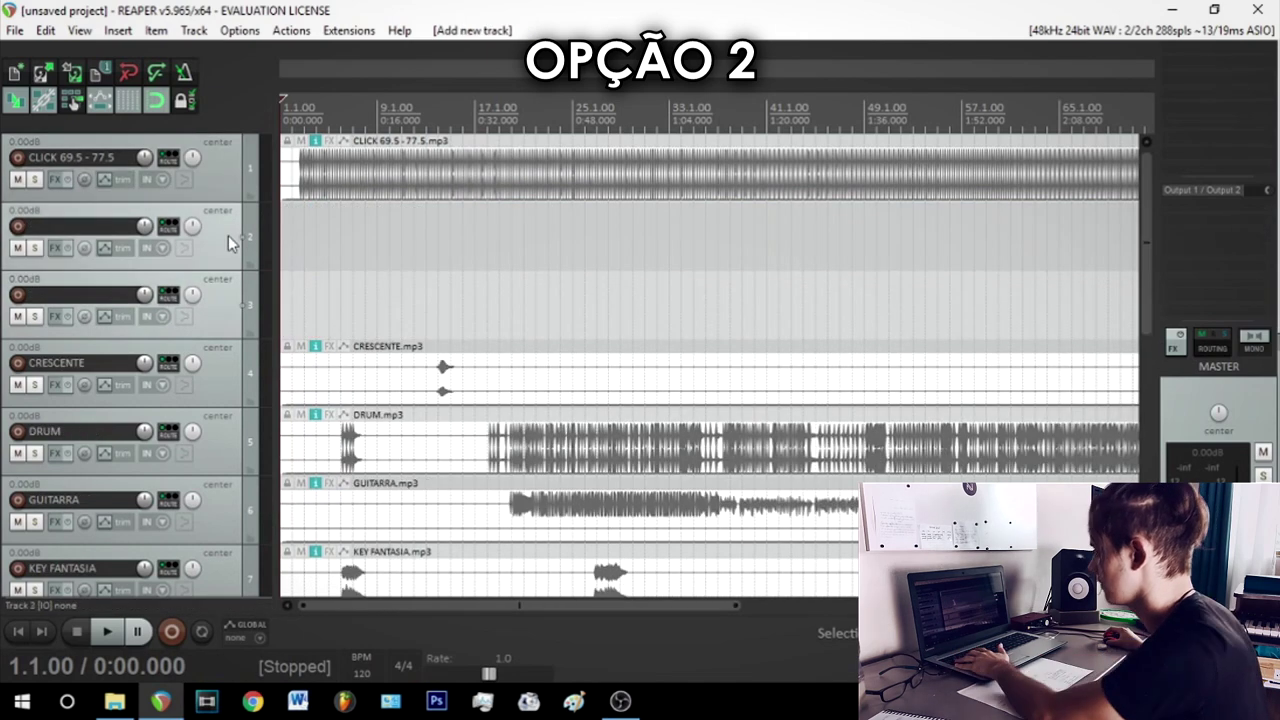
pyautogui.moveTo(232, 205); pyautogui.dragTo(233, 215)
# - Name the empty track above the click CLICK E GUIA and the one below it VS
pyautogui.doubleClick(73, 158)
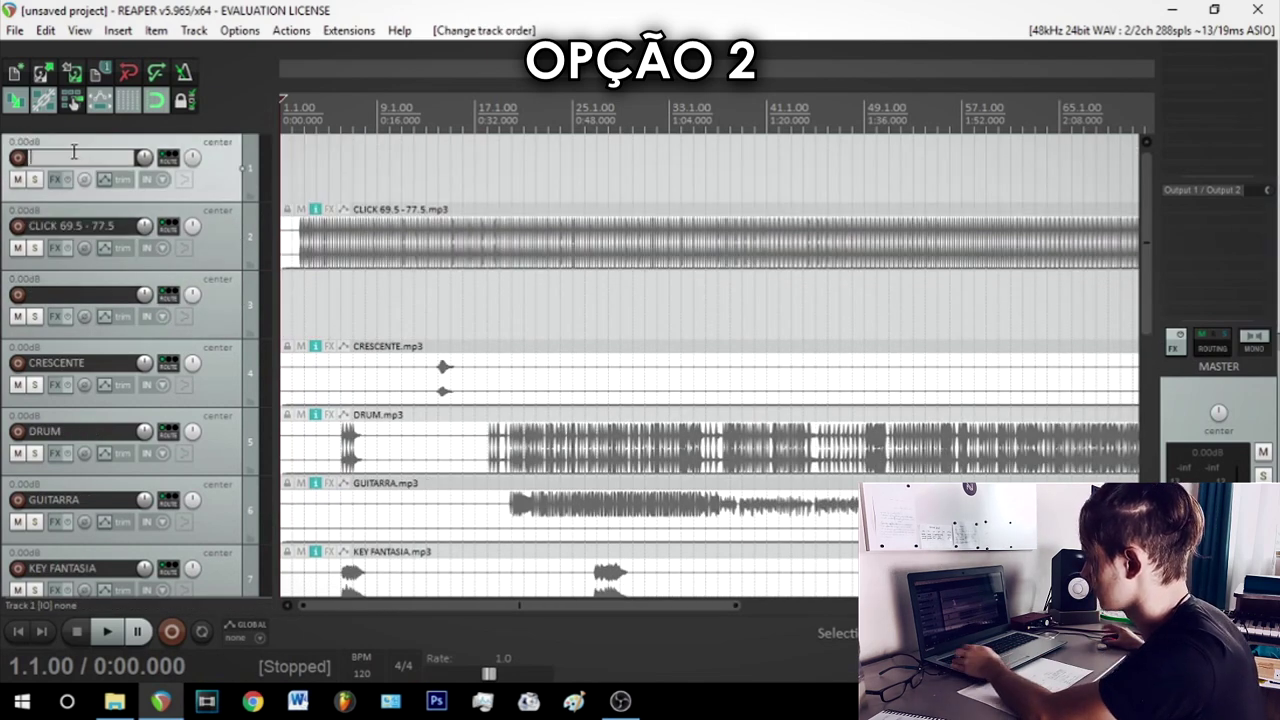
pyautogui.write('CLICK E GUIA')
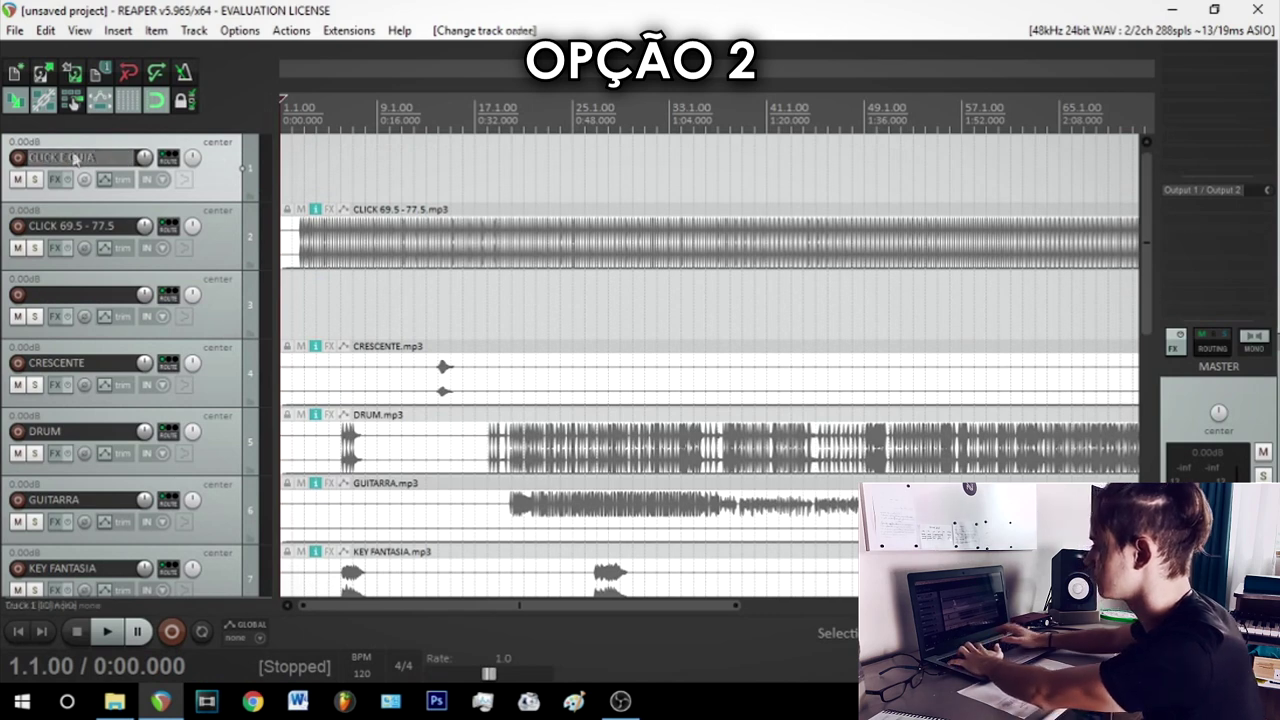
pyautogui.press('Return')
pyautogui.doubleClick(69, 295)
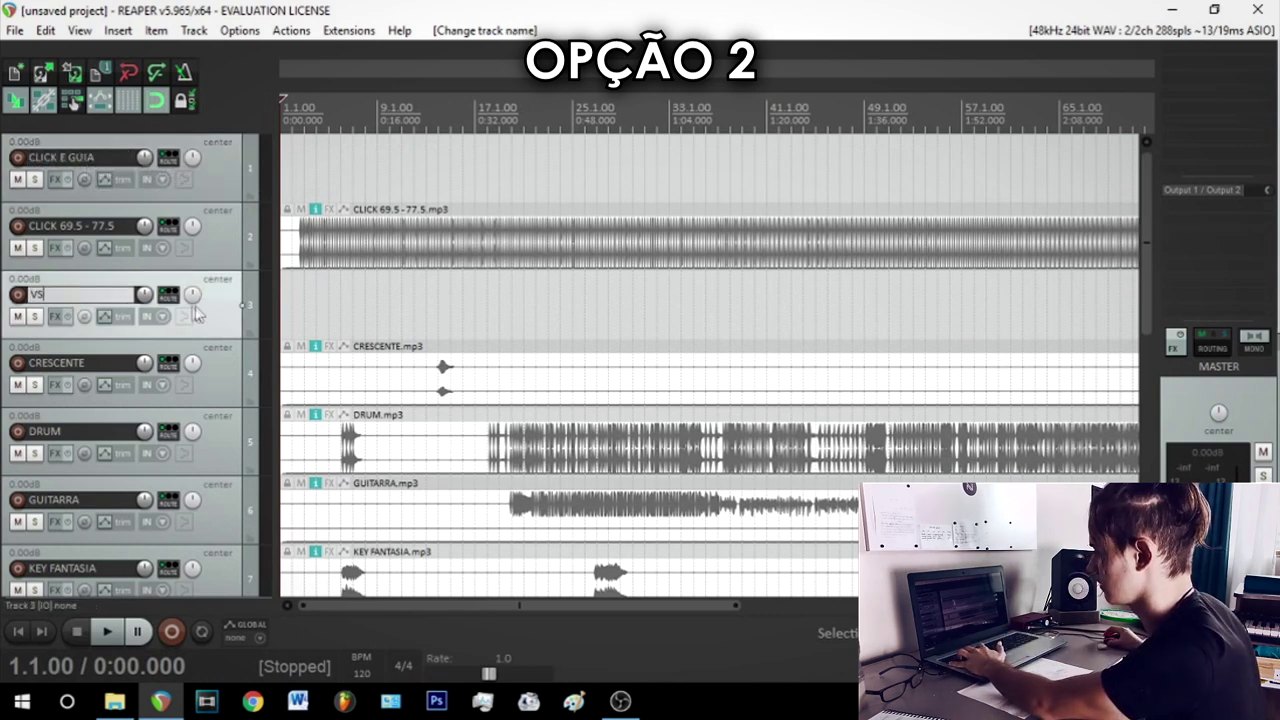
pyautogui.write('VS')
pyautogui.click(217, 209)
# - Make CLICK E GUIA a folder containing only CLICK 69.5 - 77.5, and select the VS track
pyautogui.click(233, 195)
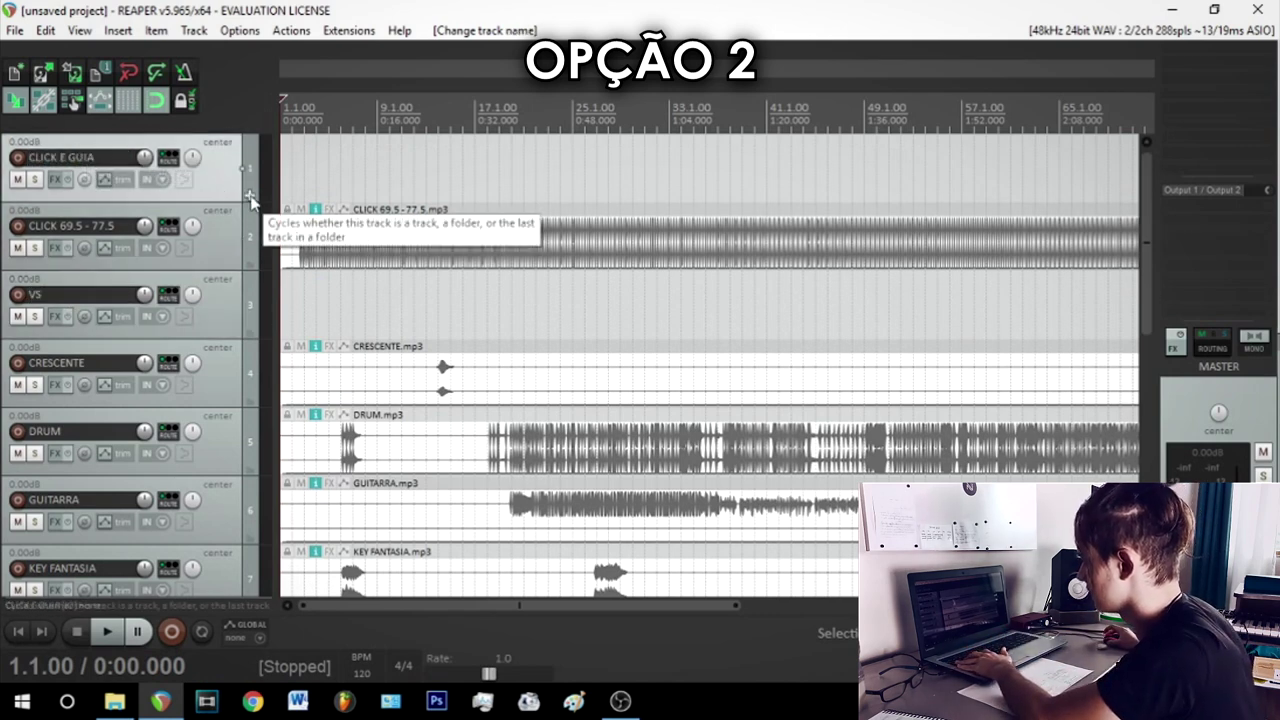
pyautogui.click(252, 198)
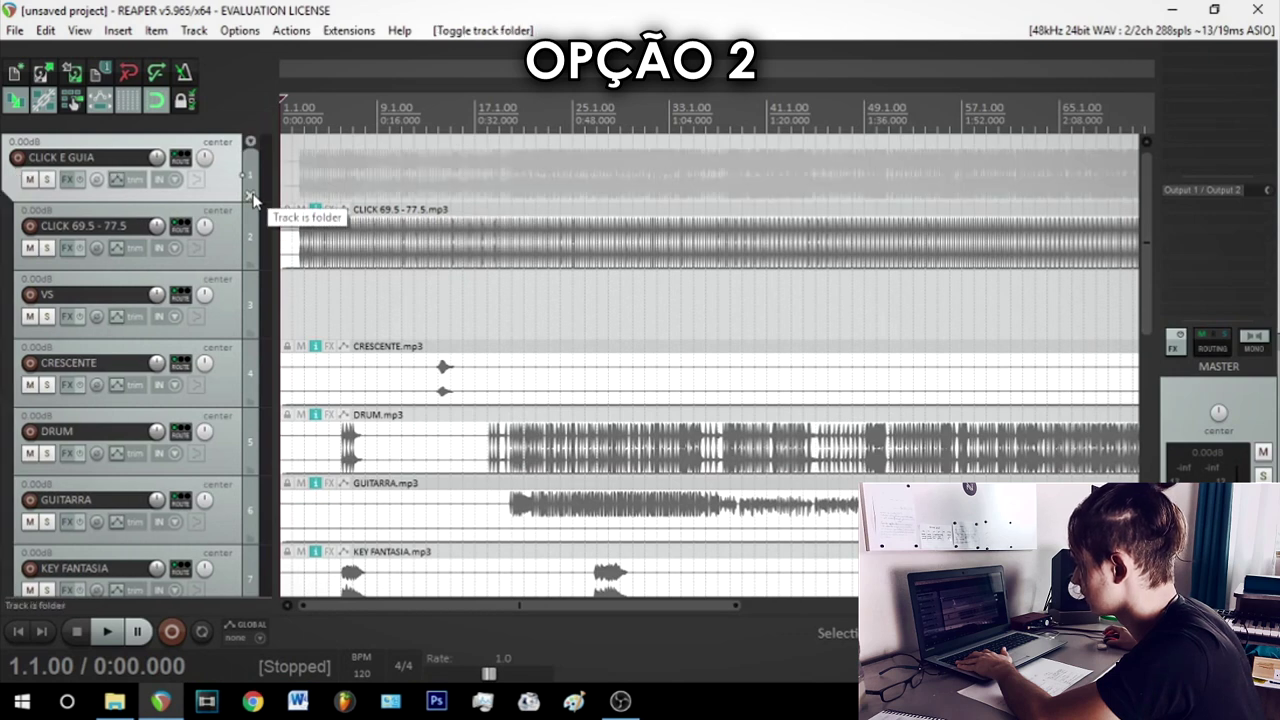
pyautogui.click(252, 265)
pyautogui.click(252, 266)
pyautogui.click(228, 312)
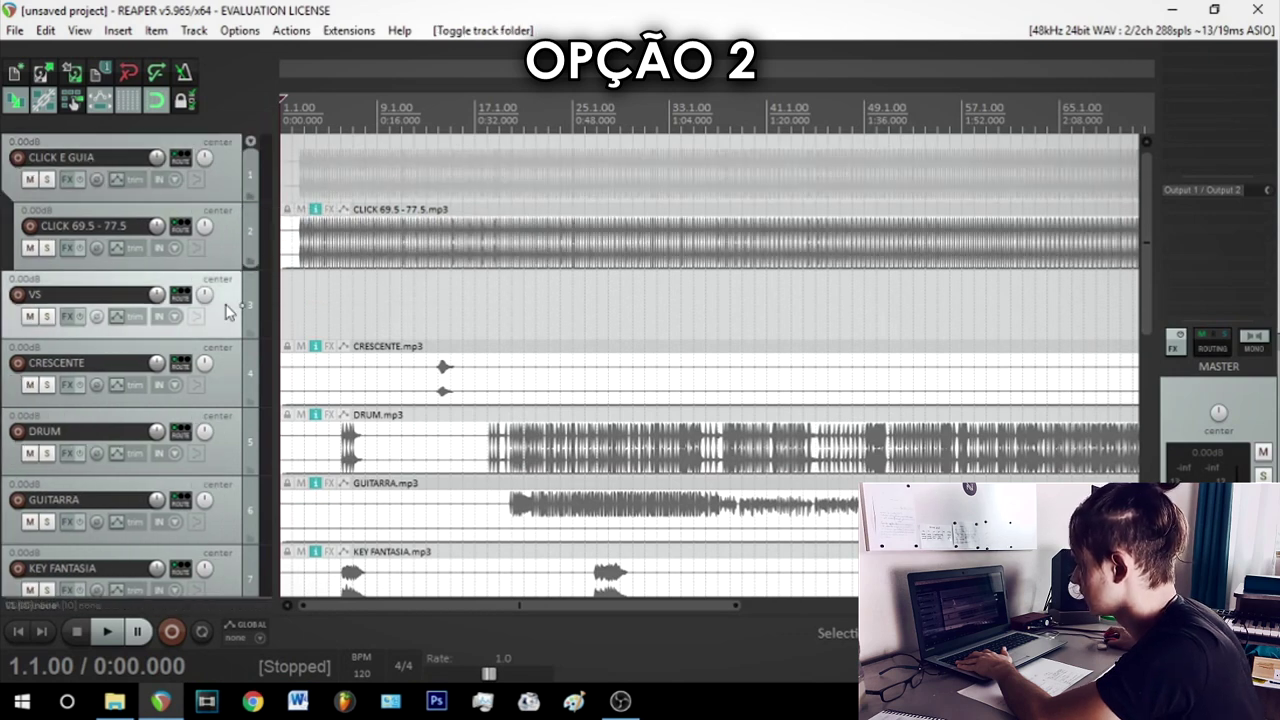
# - Make VS a folder containing the stem tracks below it, and switch GUITARRA's mute on and off again
pyautogui.click(250, 335)
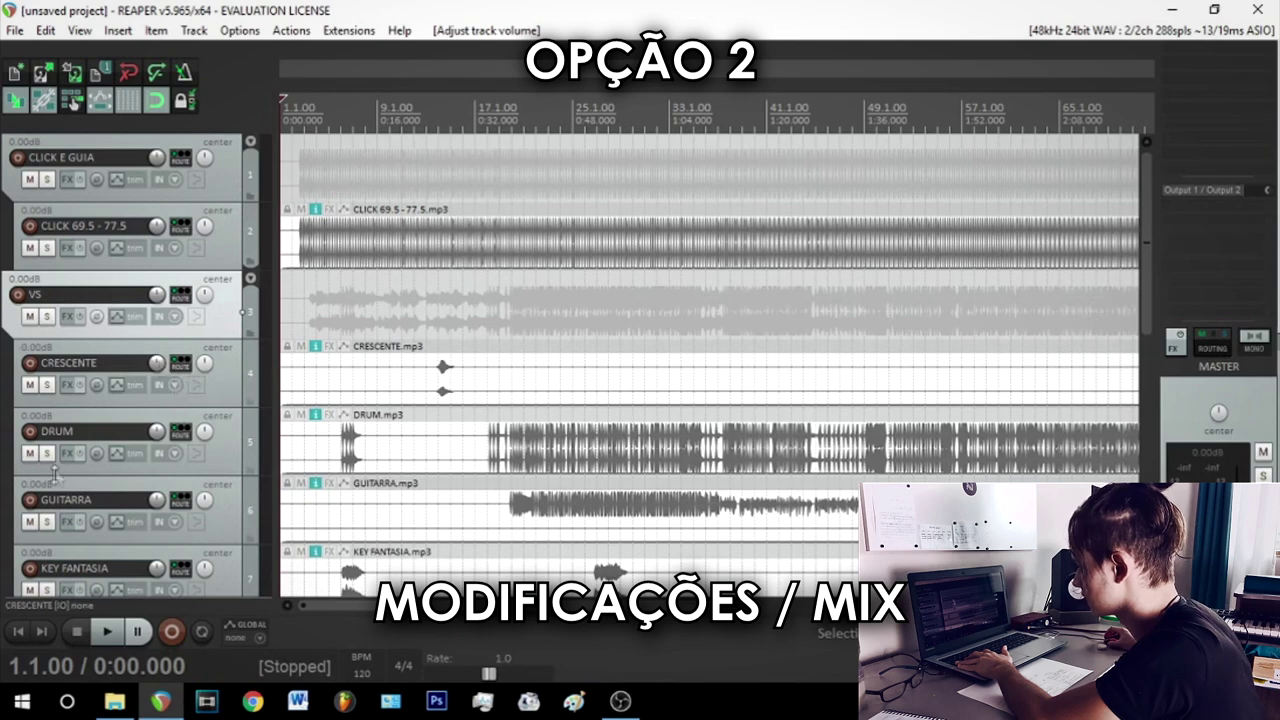
pyautogui.click(31, 522)
pyautogui.click(31, 522)
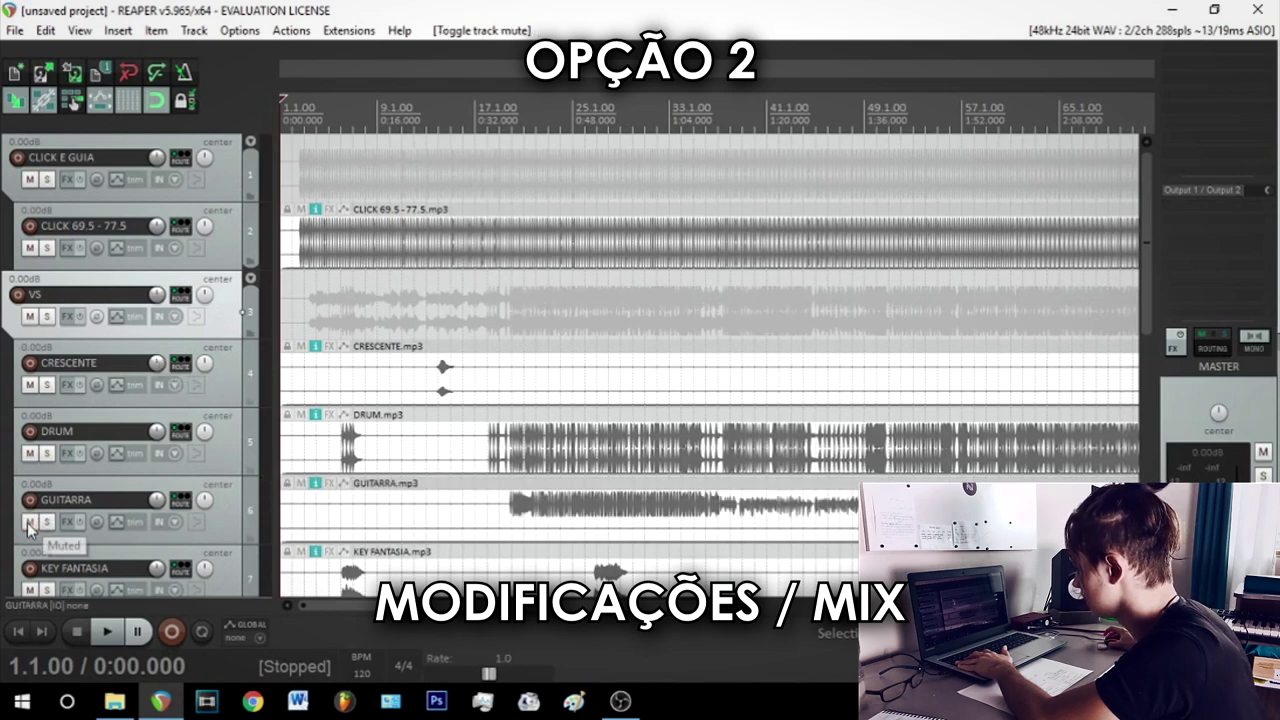
# - Select all tracks in the project and lower their volume together to -6.04 dB
pyautogui.click(242, 378)
pyautogui.scroll(-2, 243, 382)
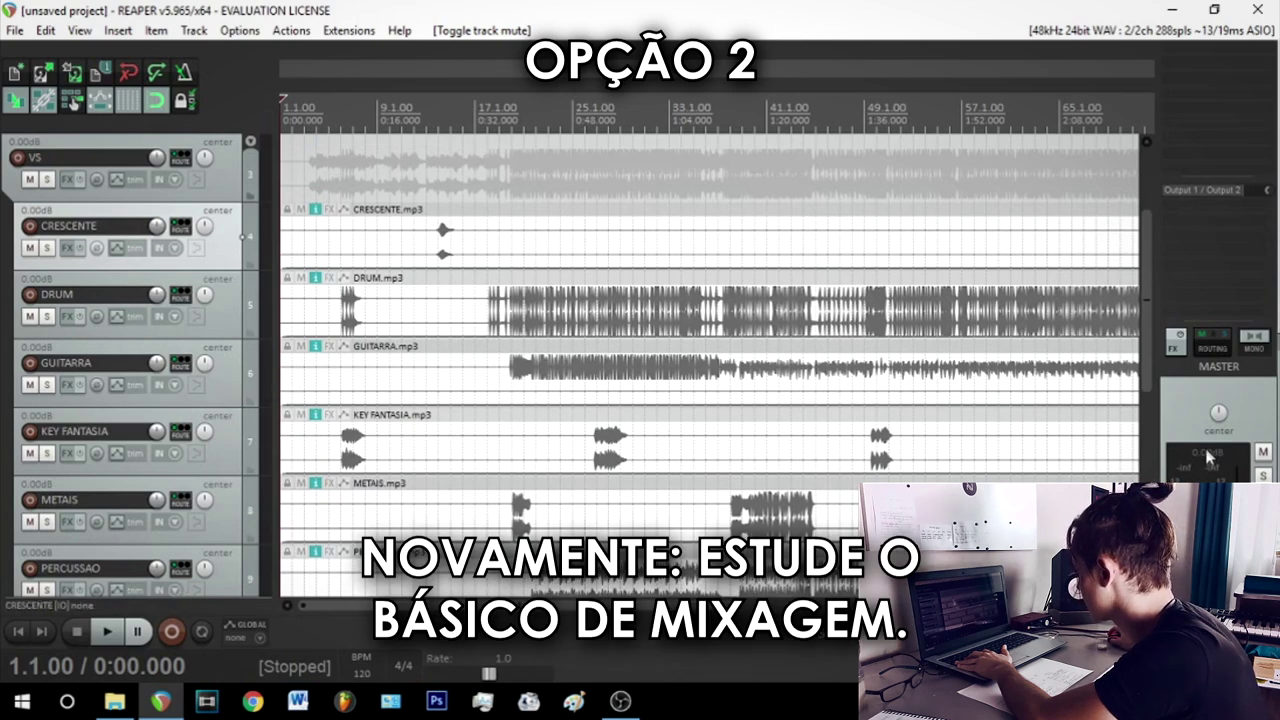
pyautogui.scroll(-5, 213, 521)
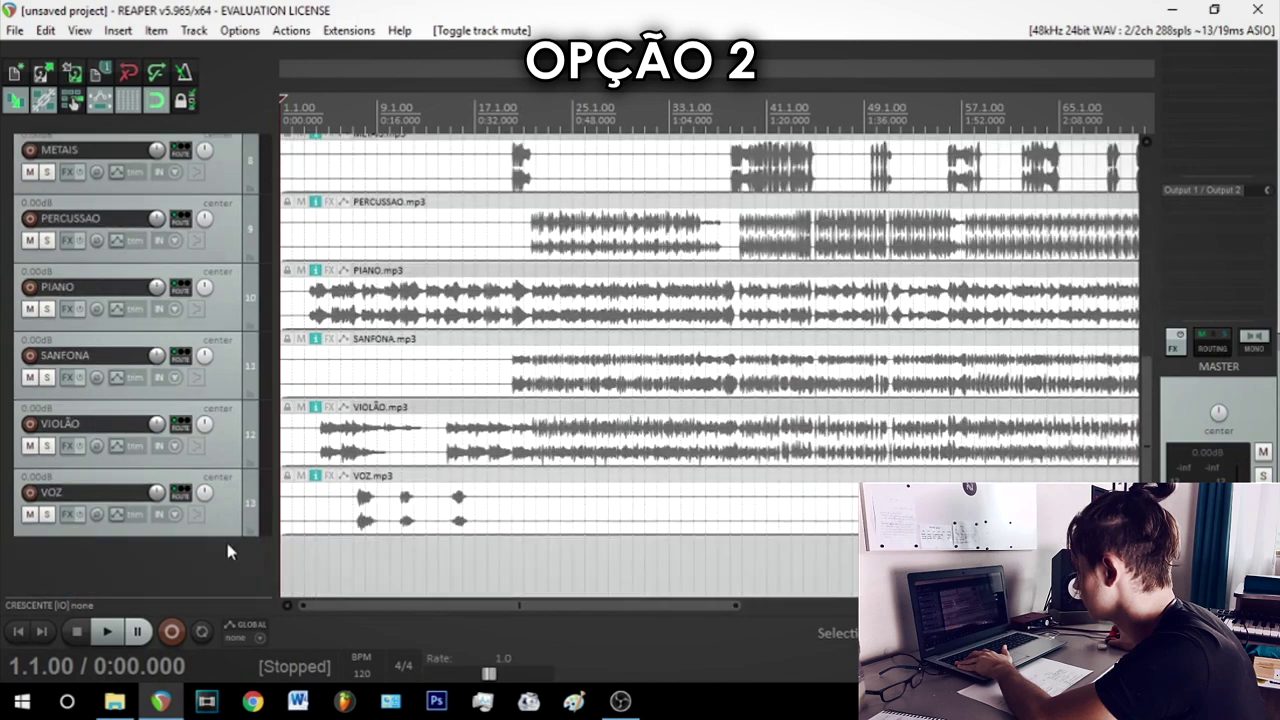
pyautogui.scroll(7, 226, 525)
pyautogui.hotkey('ctrl', 'a')
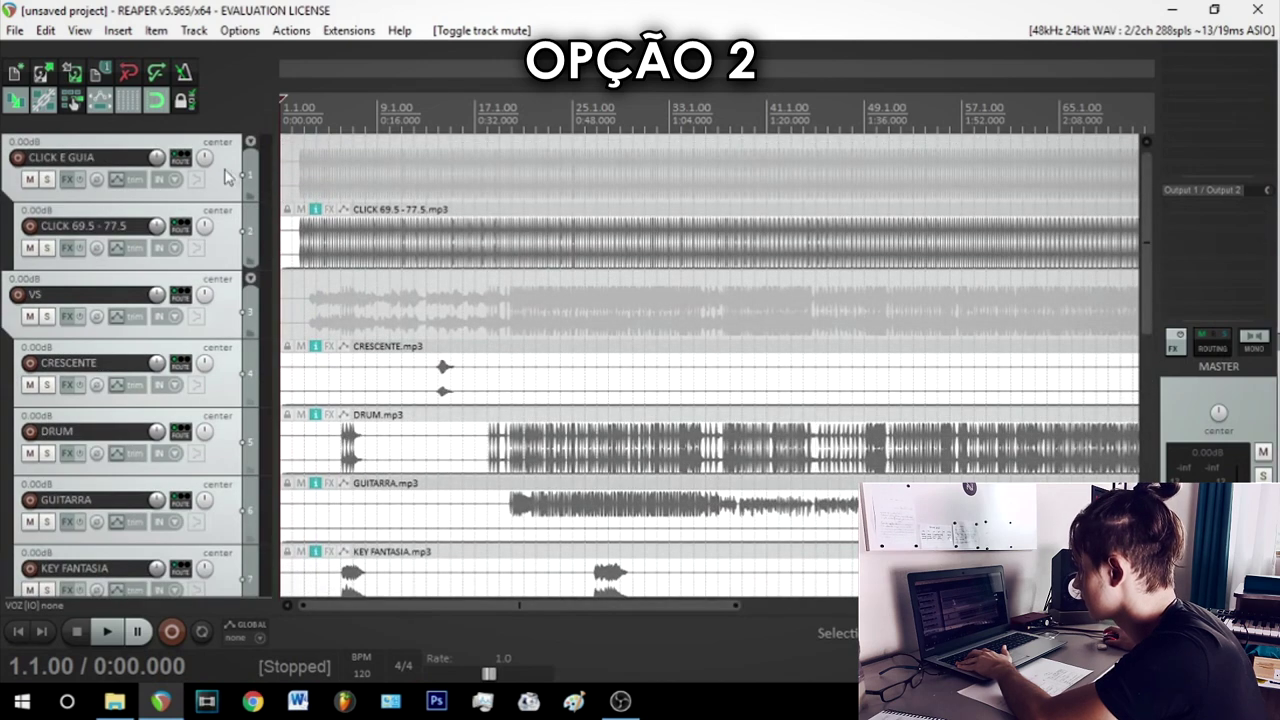
pyautogui.moveTo(161, 160); pyautogui.dragTo(161, 170)
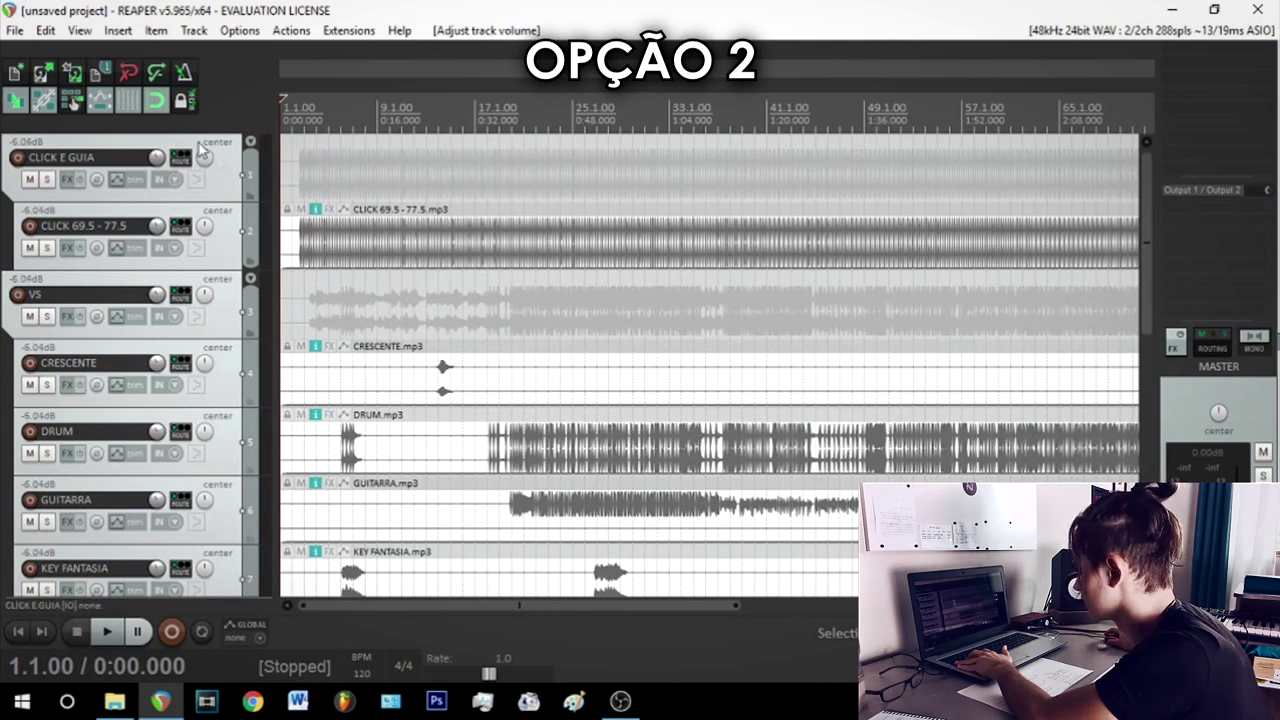
# - Examine the pan settings and stereo waveforms of the stem tracks inside the VS folder, from CRESCENTE to VOZ
pyautogui.click(230, 372)
pyautogui.scroll(-2, 210, 350)
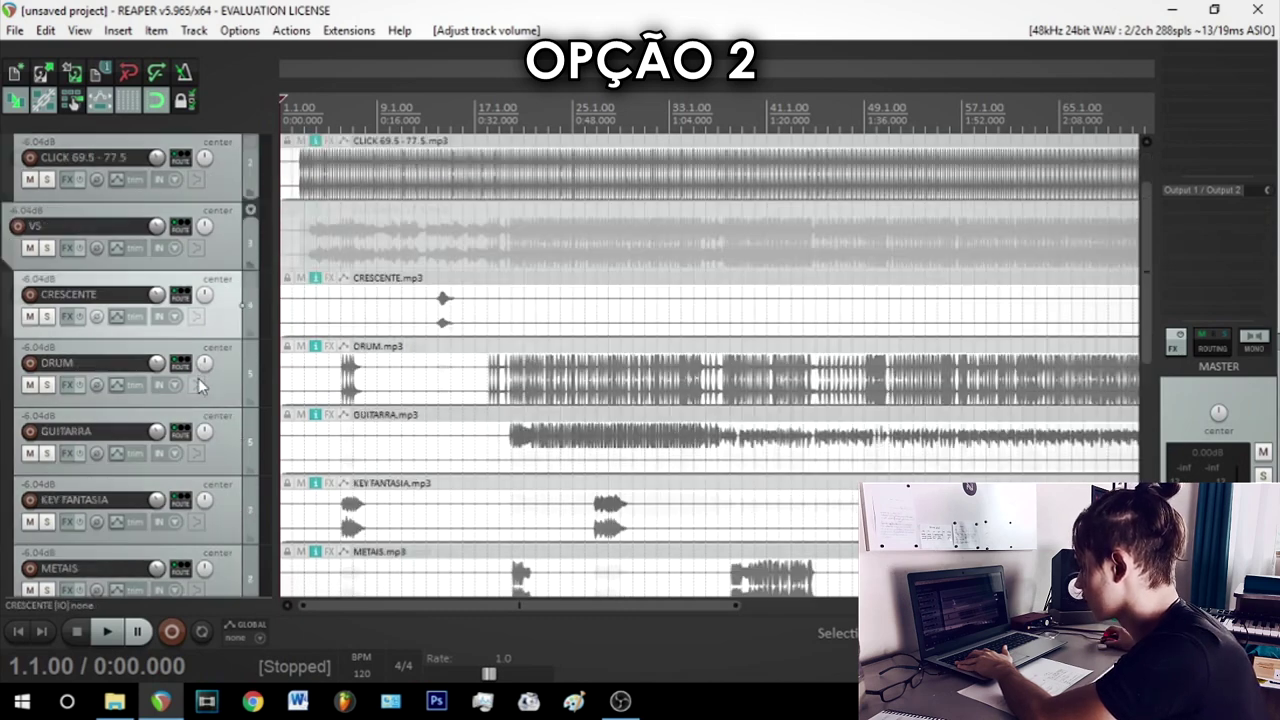
pyautogui.click(234, 319)
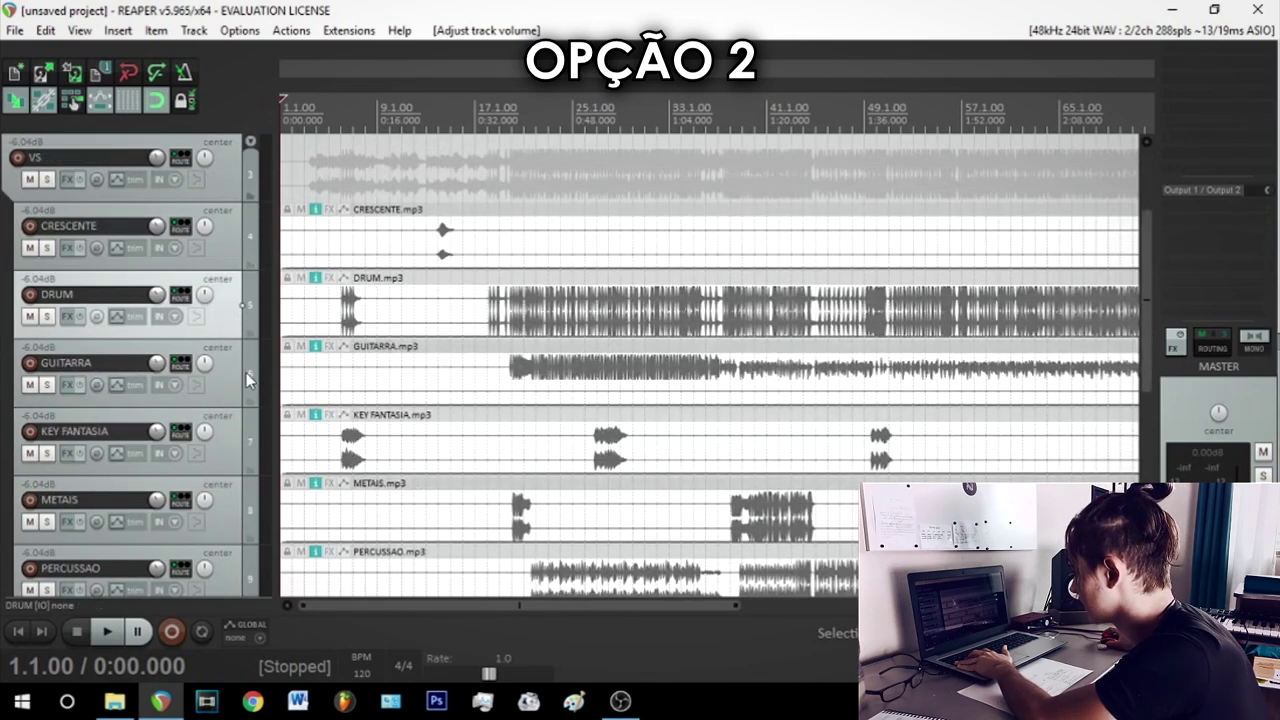
pyautogui.scroll(-5, 246, 372)
pyautogui.click(236, 487)
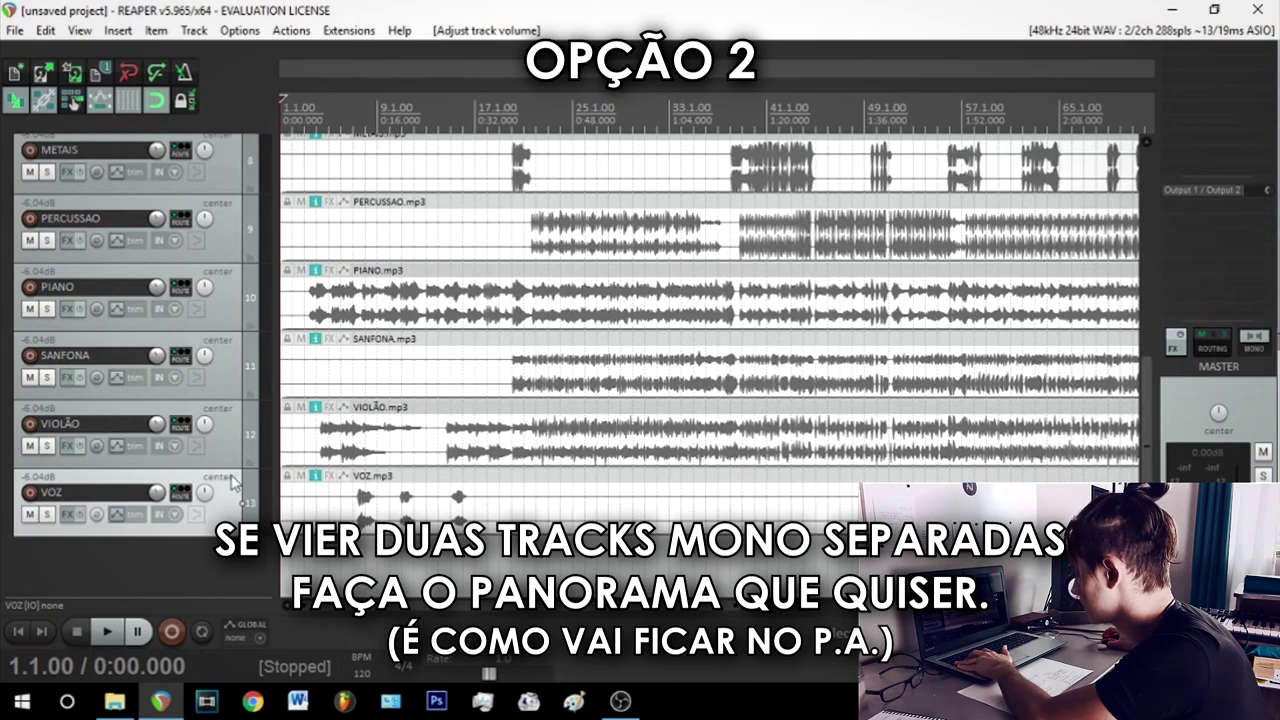
pyautogui.click(232, 449)
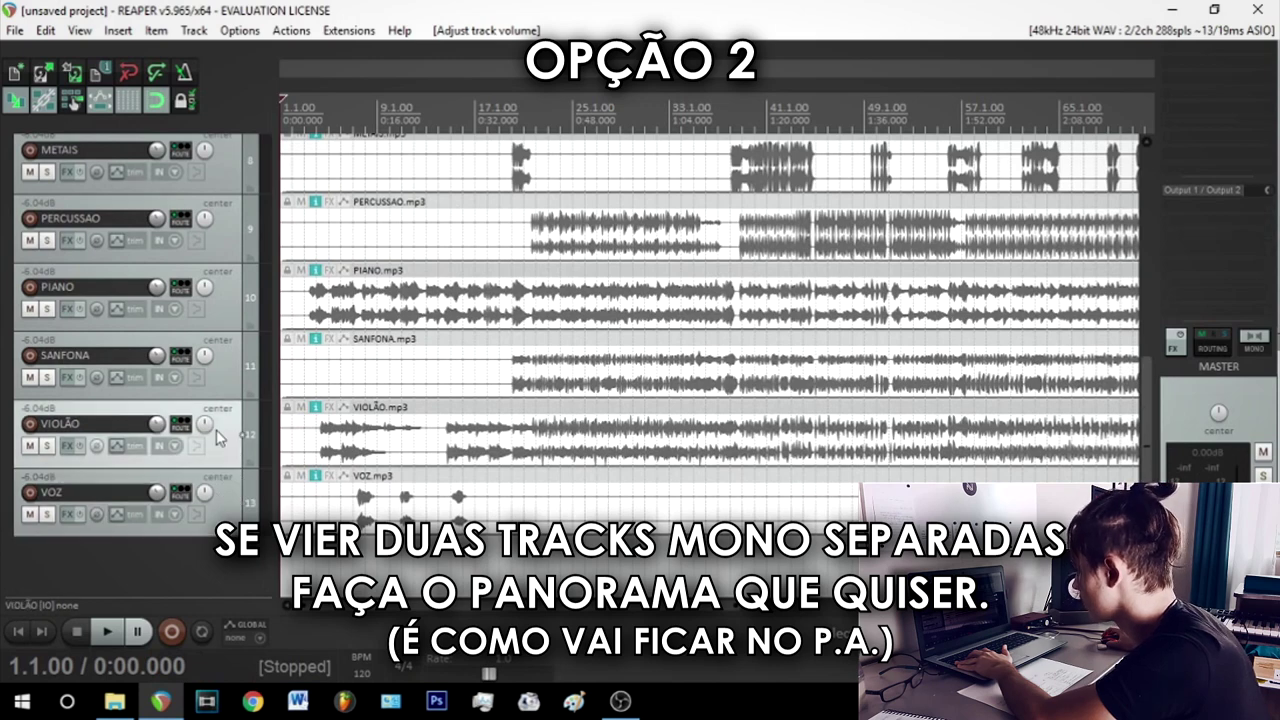
pyautogui.click(232, 369)
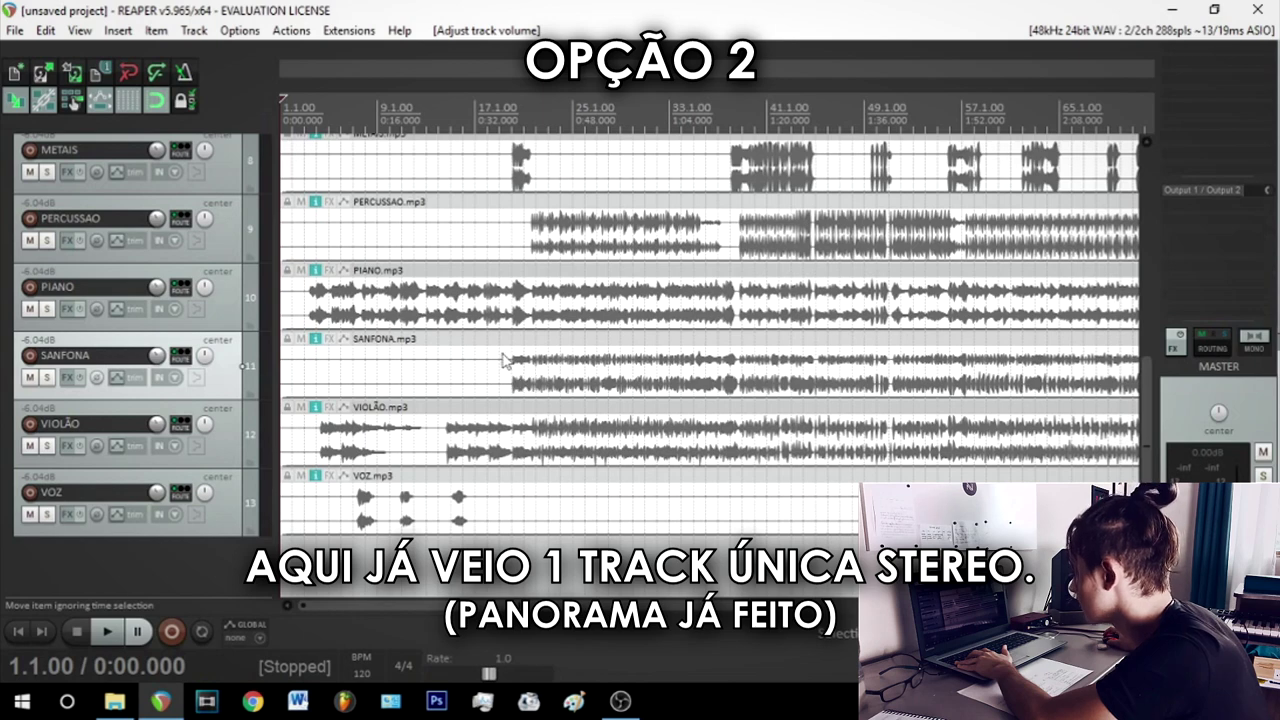
pyautogui.scroll(3, 247, 350)
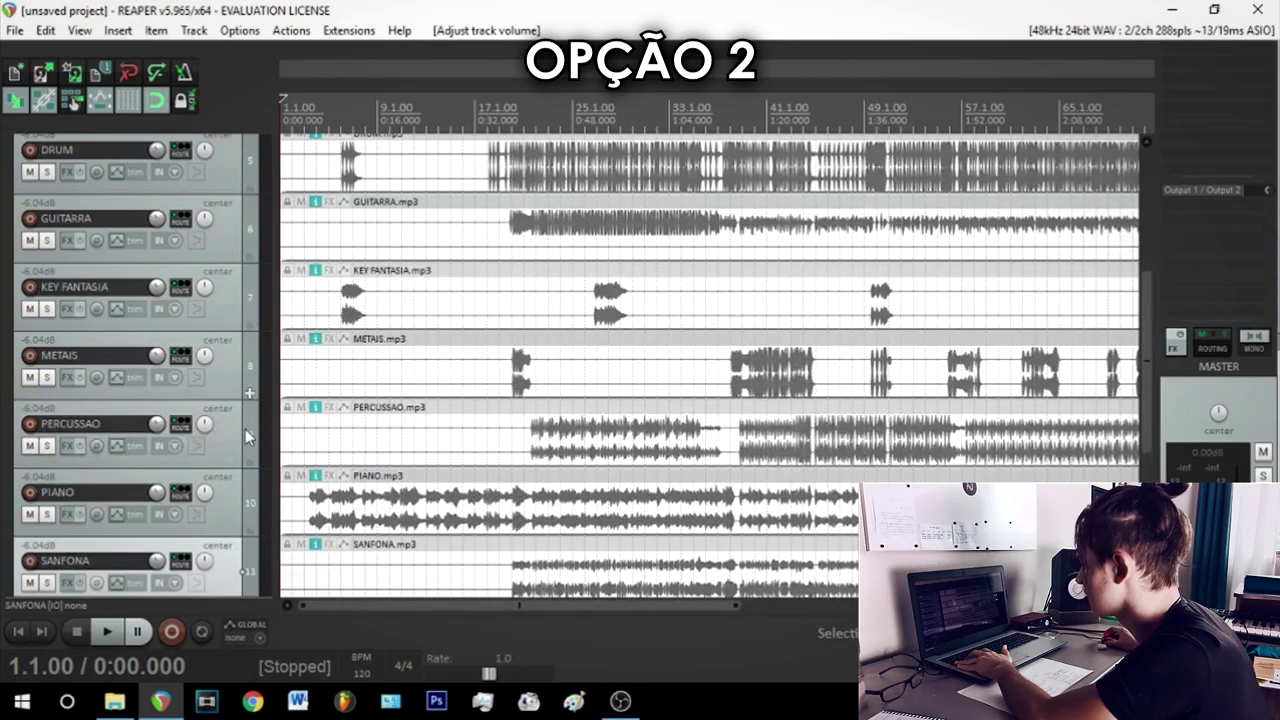
pyautogui.scroll(-1, 250, 495)
pyautogui.scroll(-1, 245, 490)
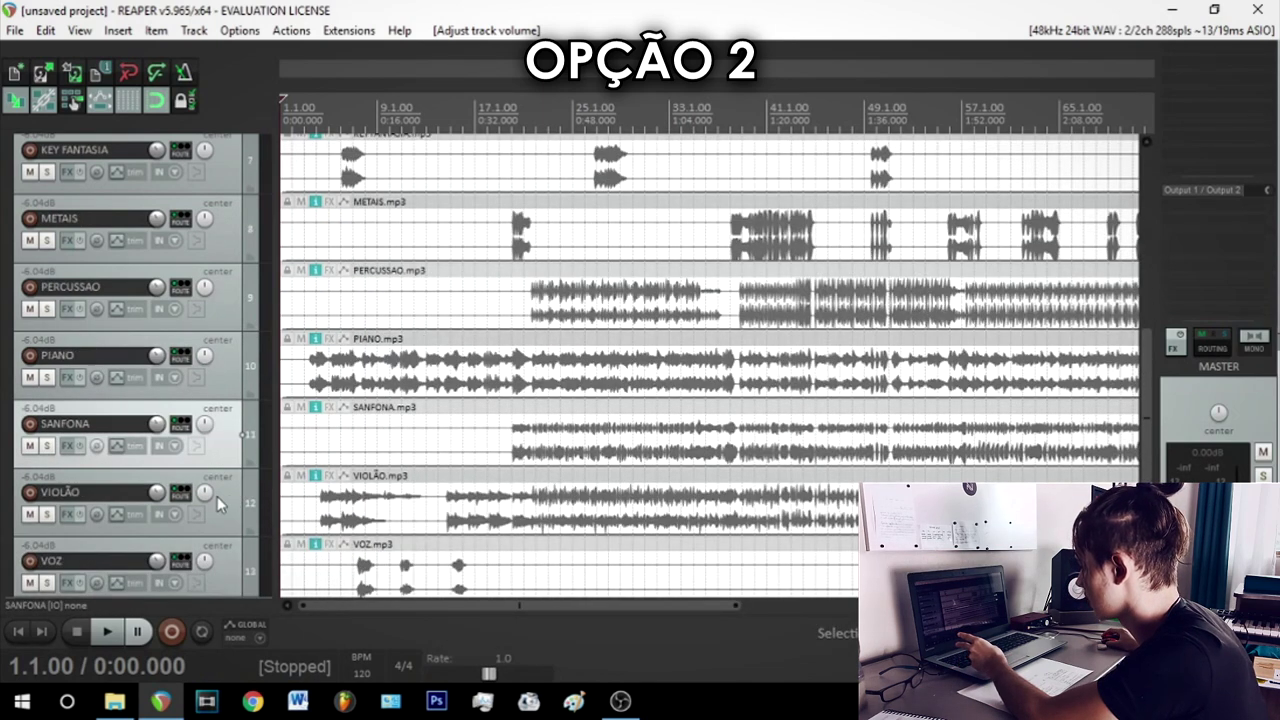
pyautogui.click(230, 497)
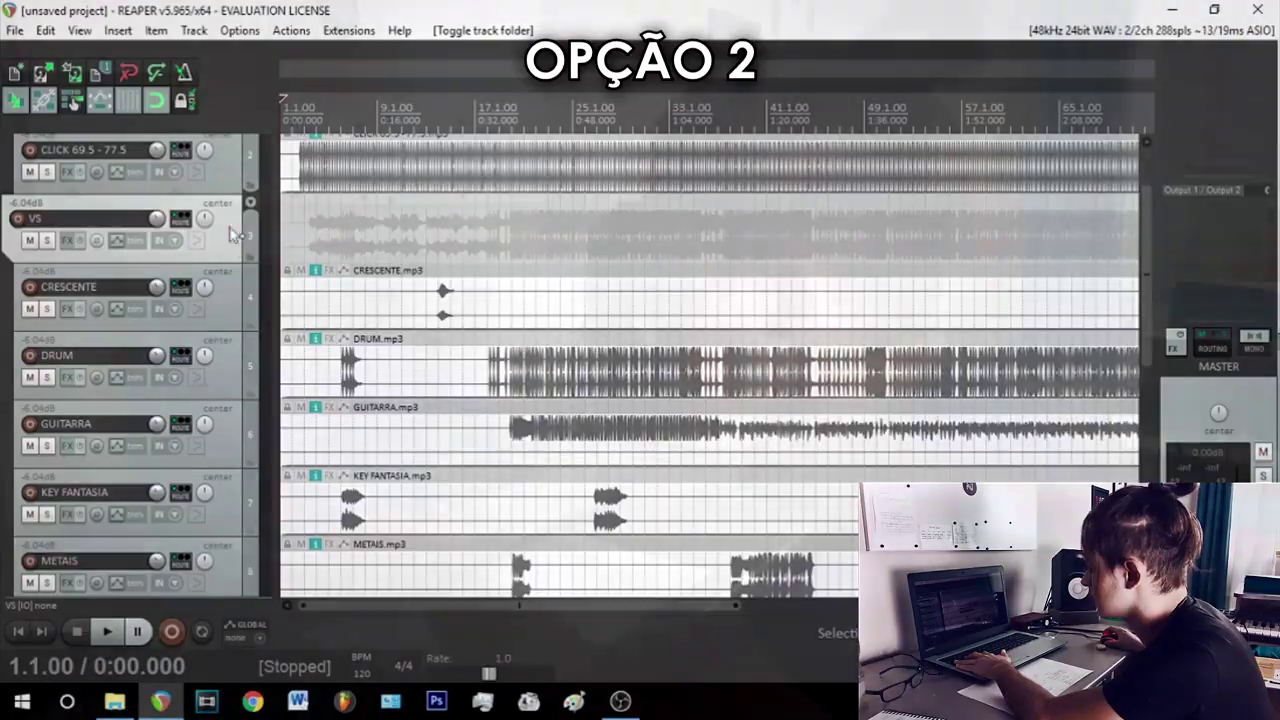
pyautogui.scroll(-6, 239, 282)
pyautogui.scroll(3, 239, 282)
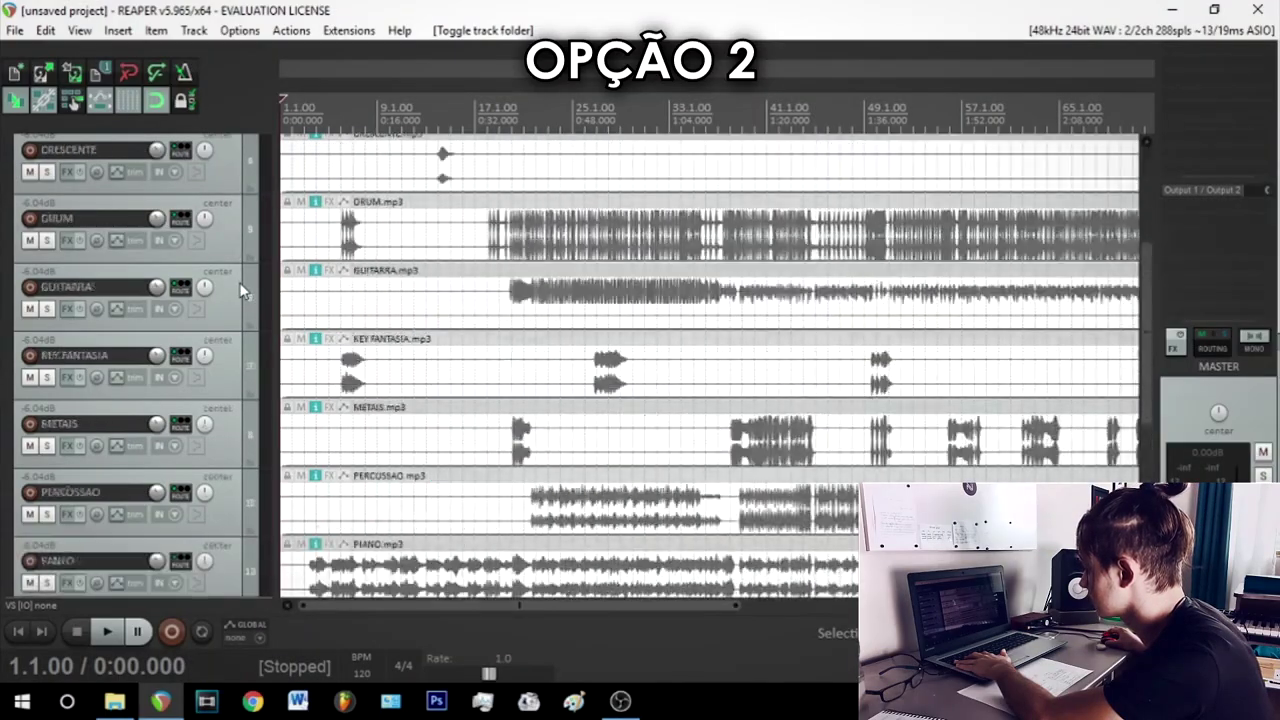
pyautogui.scroll(1, 239, 282)
pyautogui.scroll(2, 181, 487)
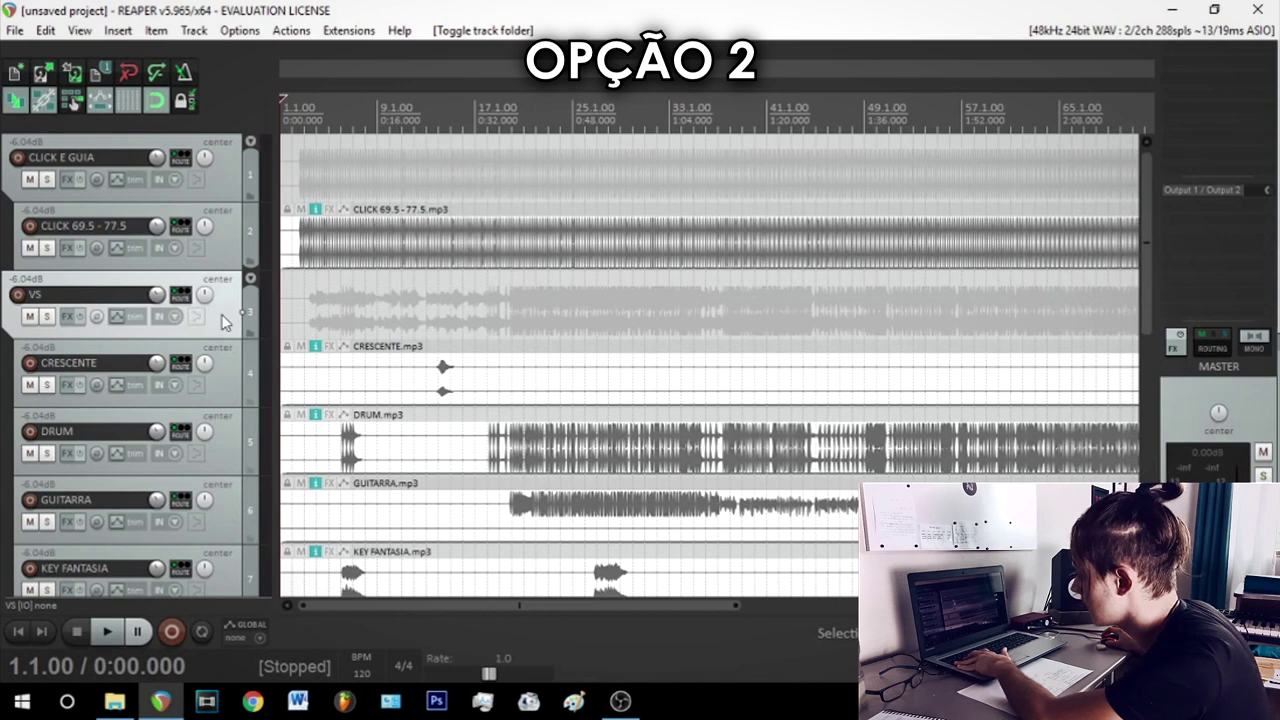
# - Add Output 2 as an audio hardware output for the CLICK E GUIA folder track
pyautogui.click(224, 165)
pyautogui.click(238, 311)
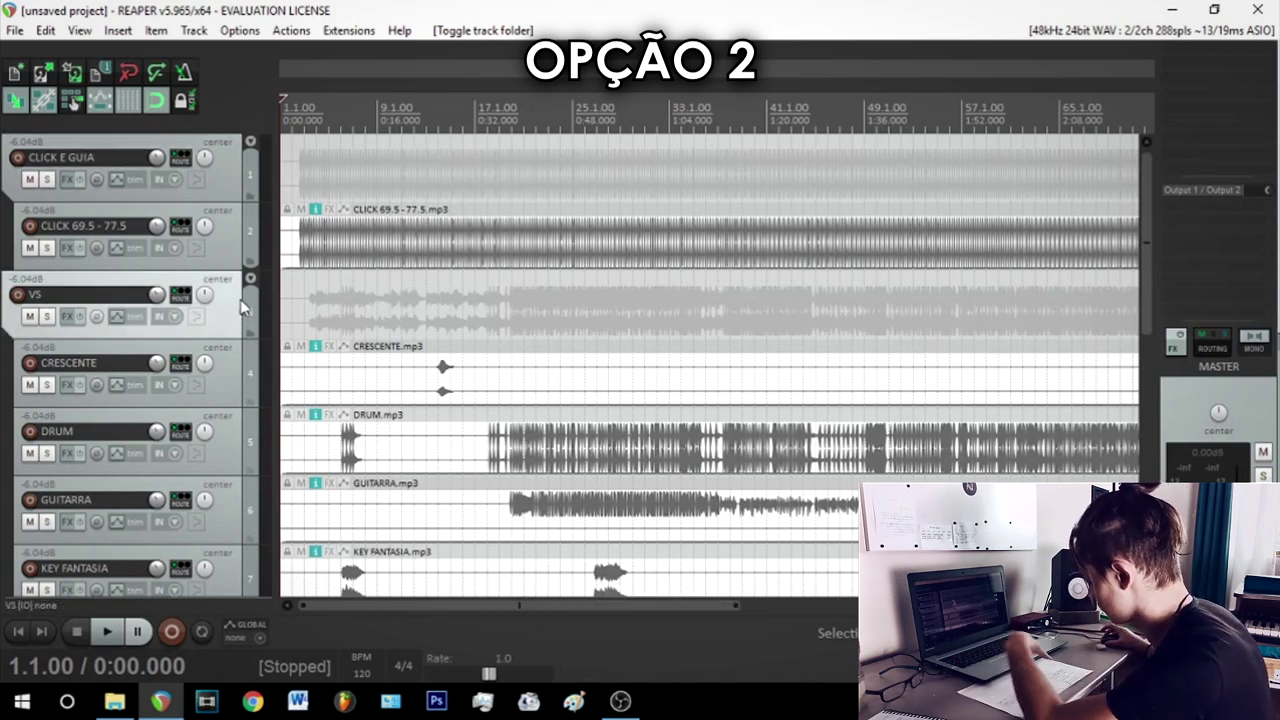
pyautogui.click(233, 165)
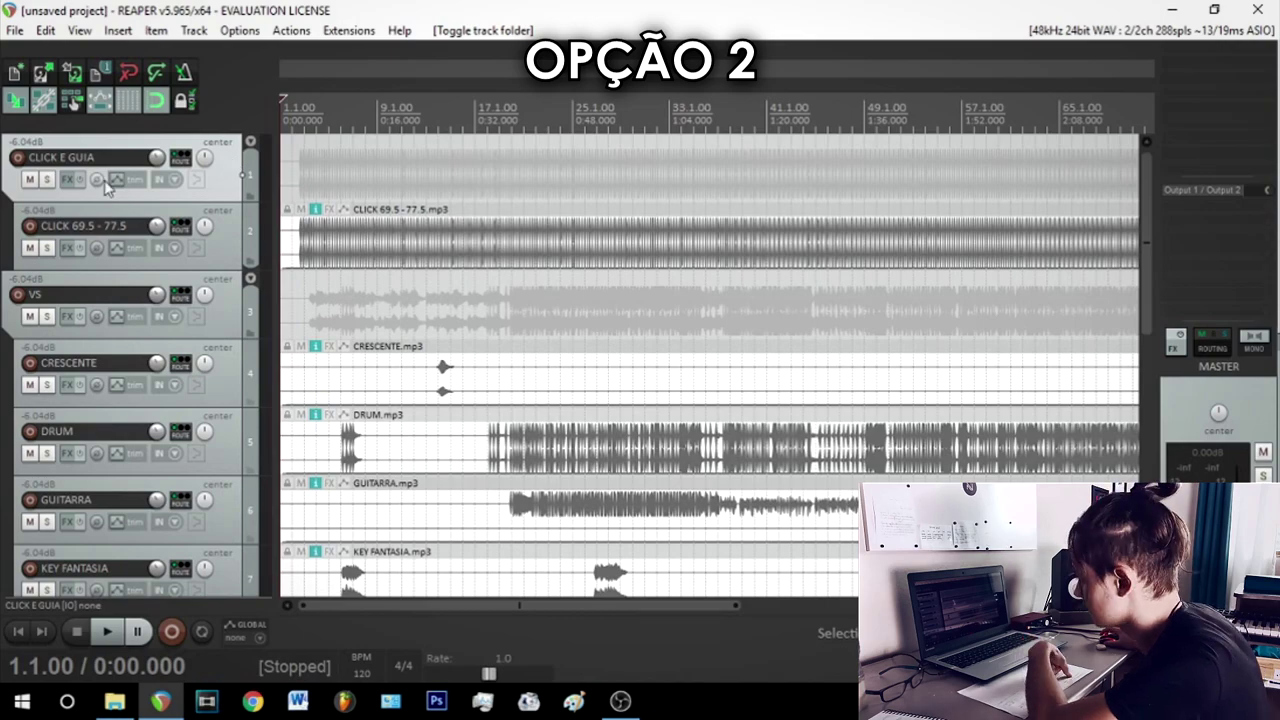
pyautogui.click(180, 159)
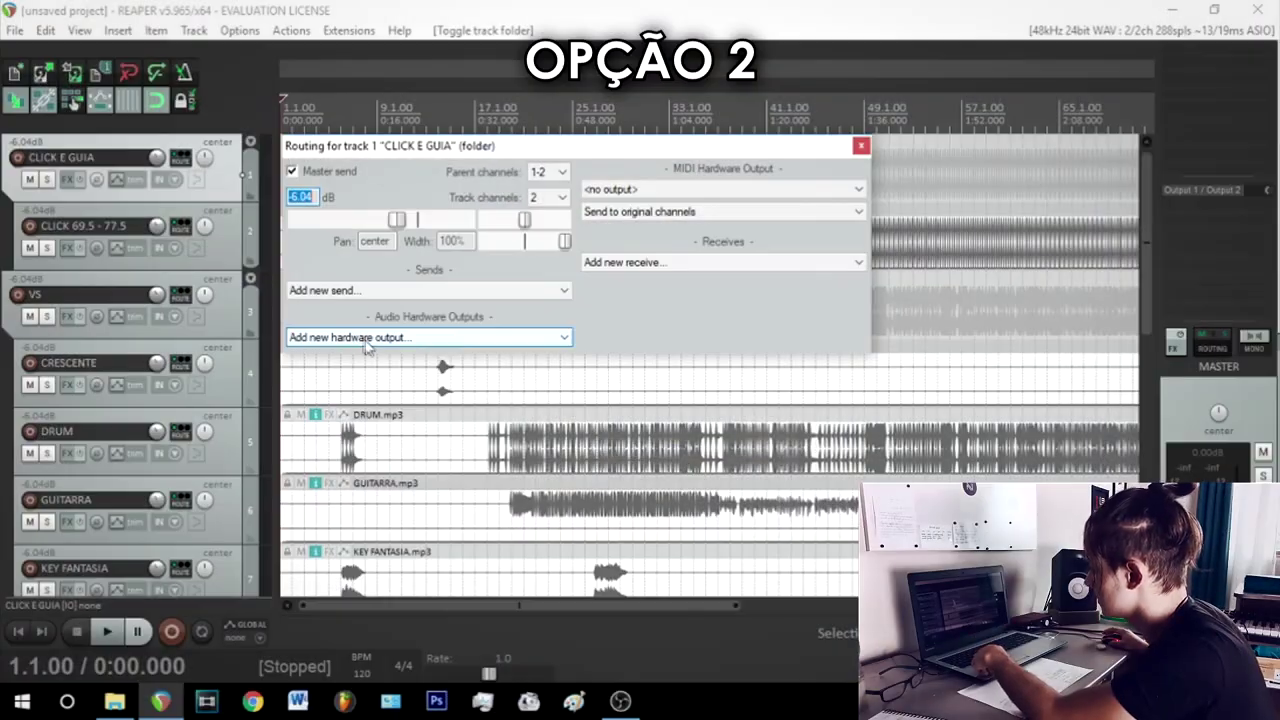
pyautogui.click(370, 338)
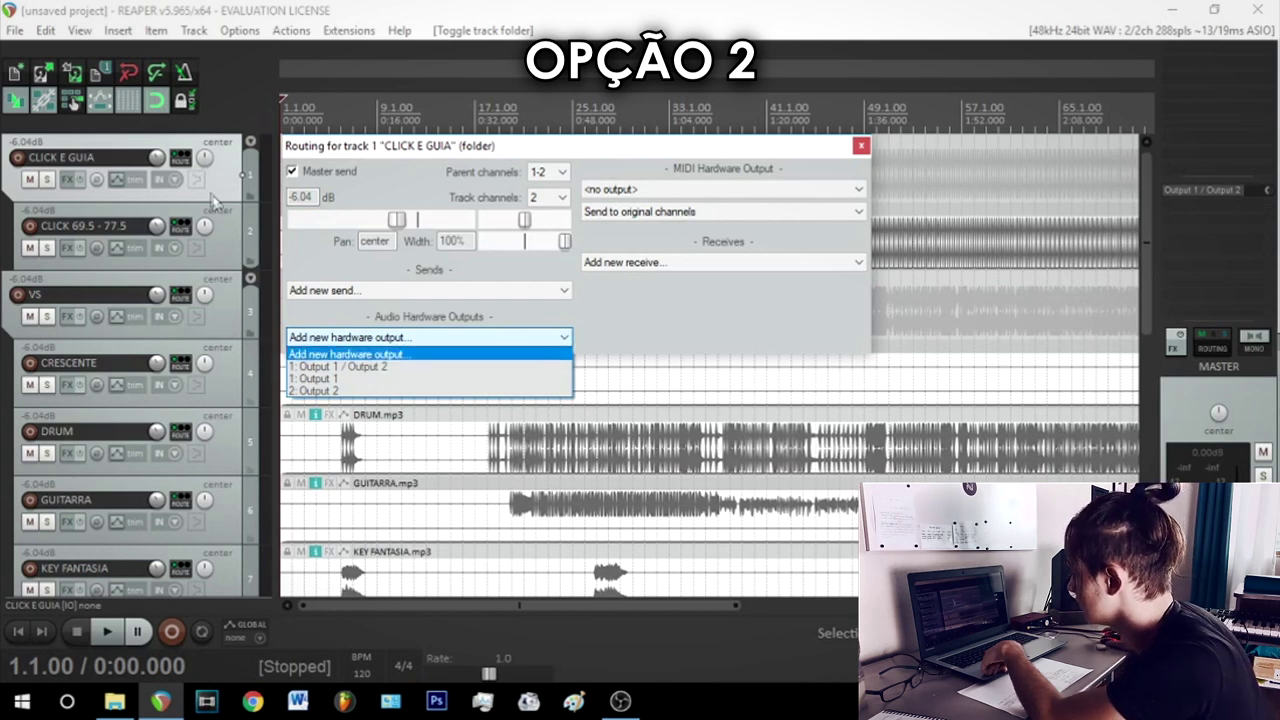
pyautogui.click(330, 391)
# - Add Output 1 / Output 2 as an audio hardware output for the VS folder track and close its routing settings
pyautogui.click(238, 312)
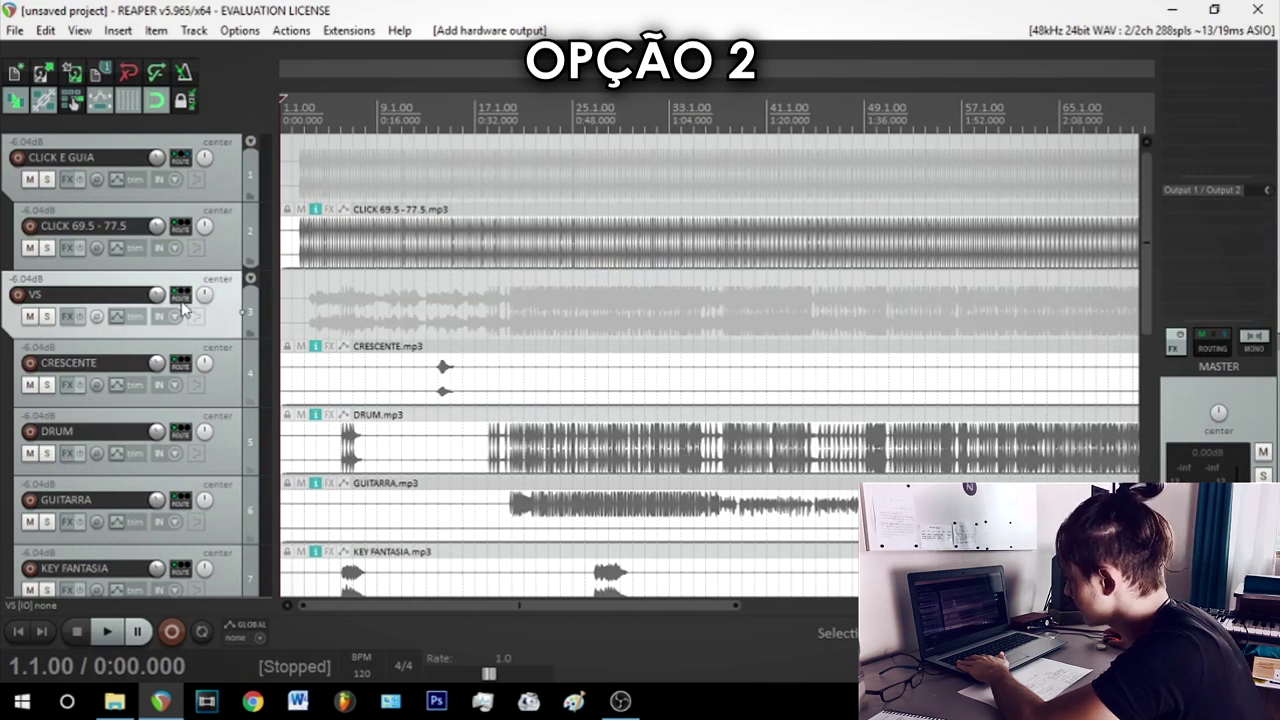
pyautogui.click(181, 300)
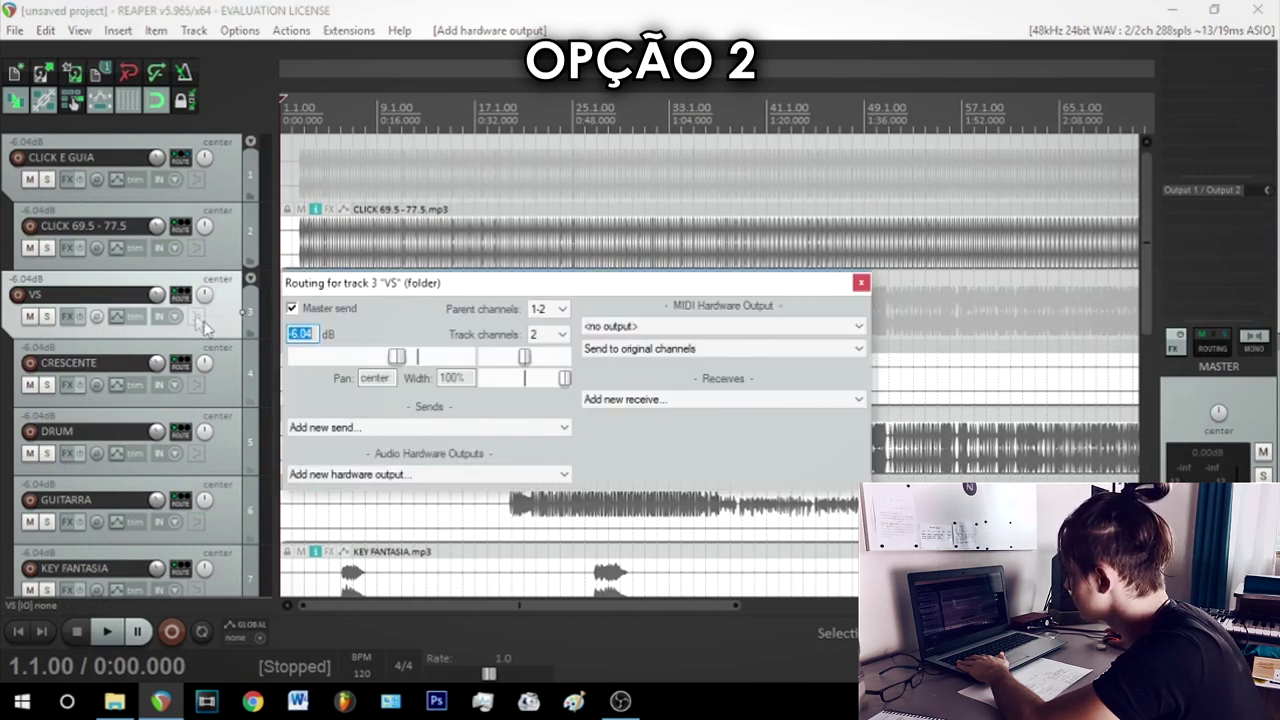
pyautogui.click(328, 474)
pyautogui.click(339, 504)
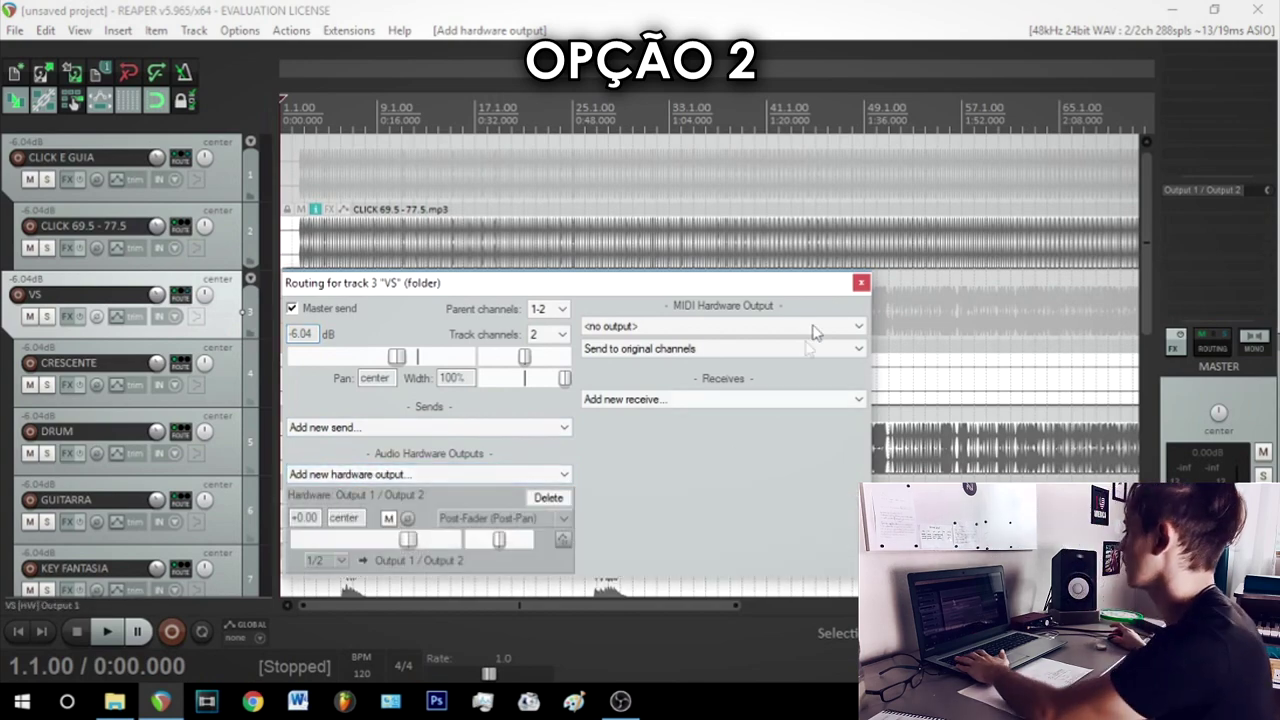
pyautogui.click(860, 283)
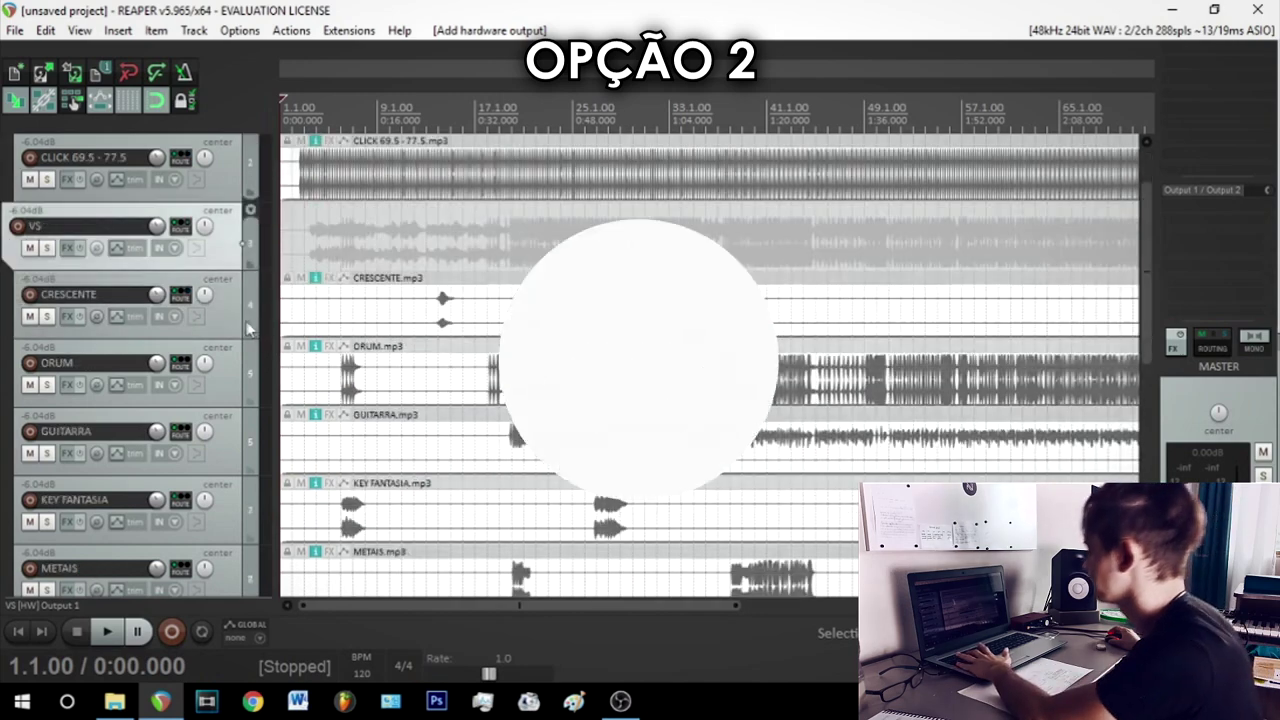